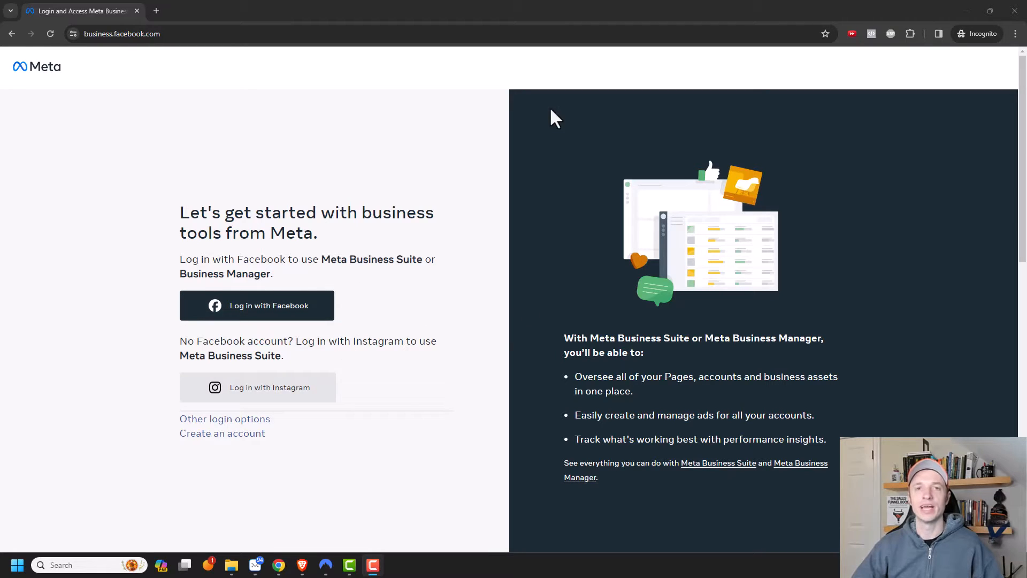
Open the business settings of the FB Ads Course business account
click(965, 10)
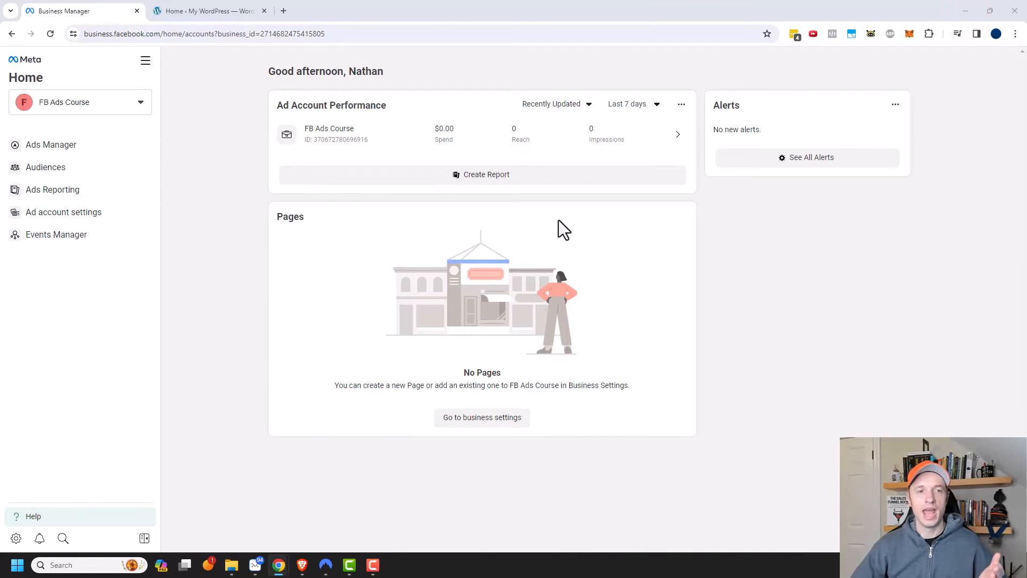
click(146, 61)
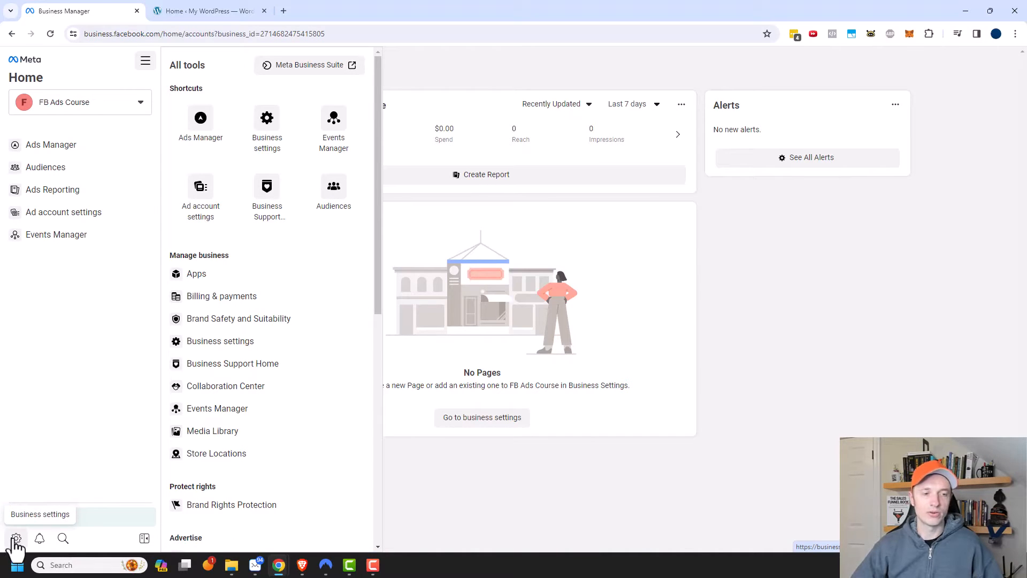
click(266, 134)
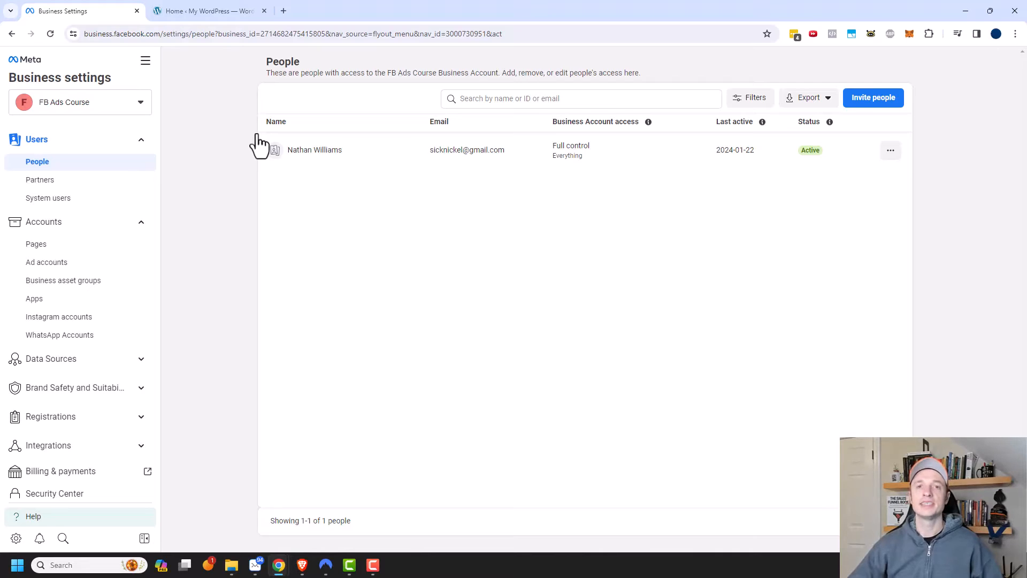
Check the list of available business accounts, stay on FB Ads Course, and view its partners
click(141, 102)
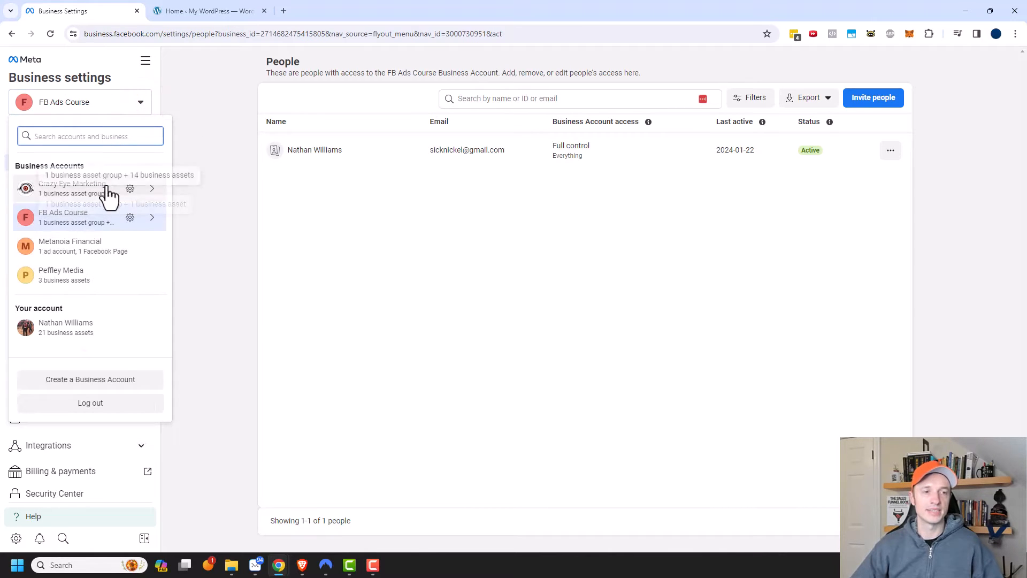
click(95, 220)
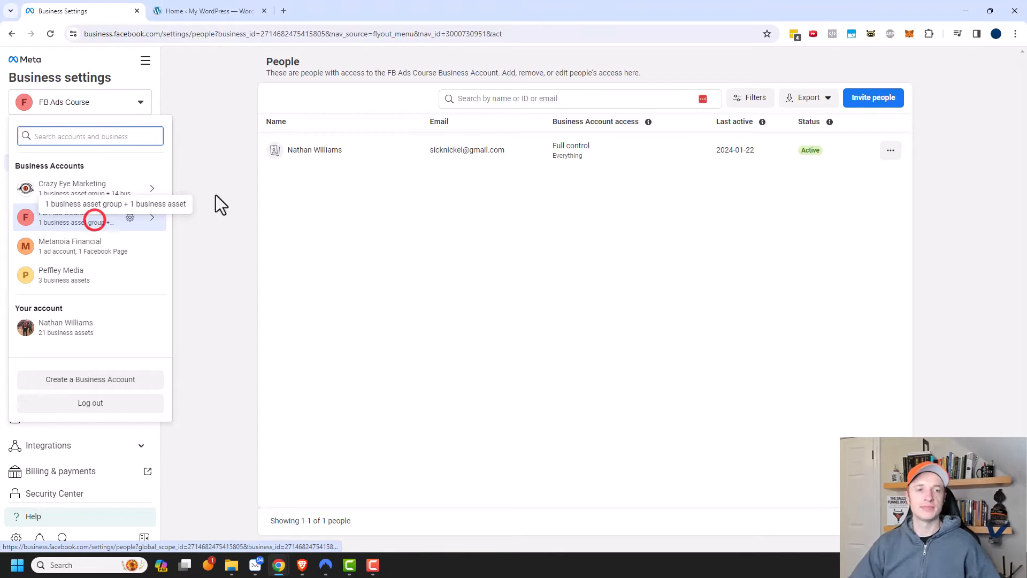
click(222, 194)
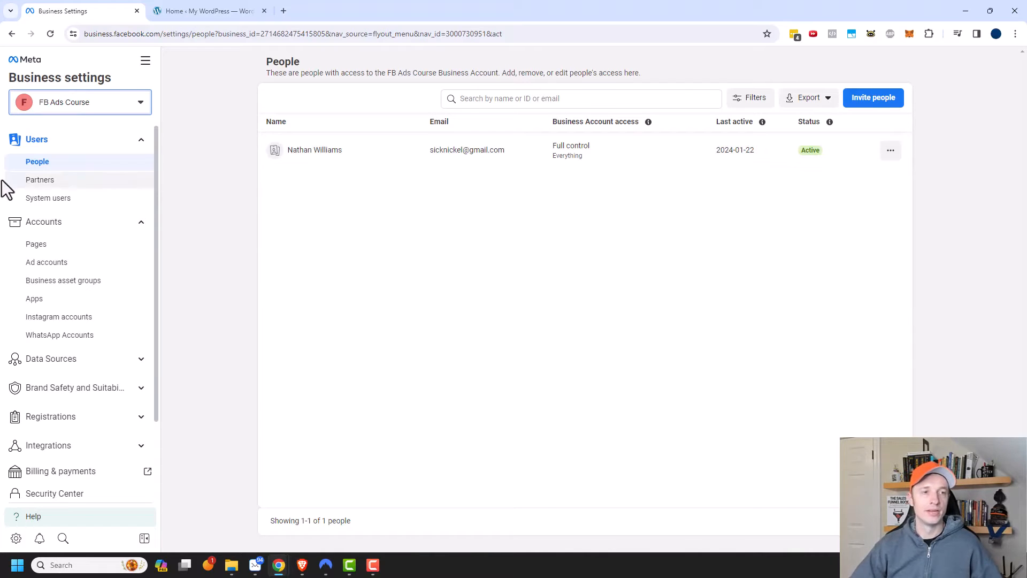
click(48, 181)
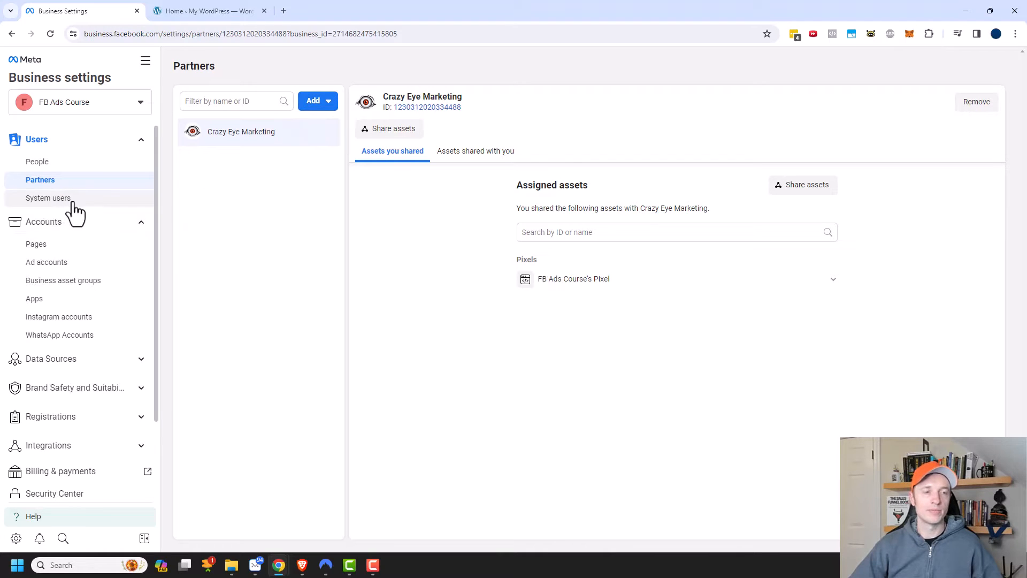
Create a new Facebook page named CEM Training as a company, organization or institution in the Education category
click(56, 245)
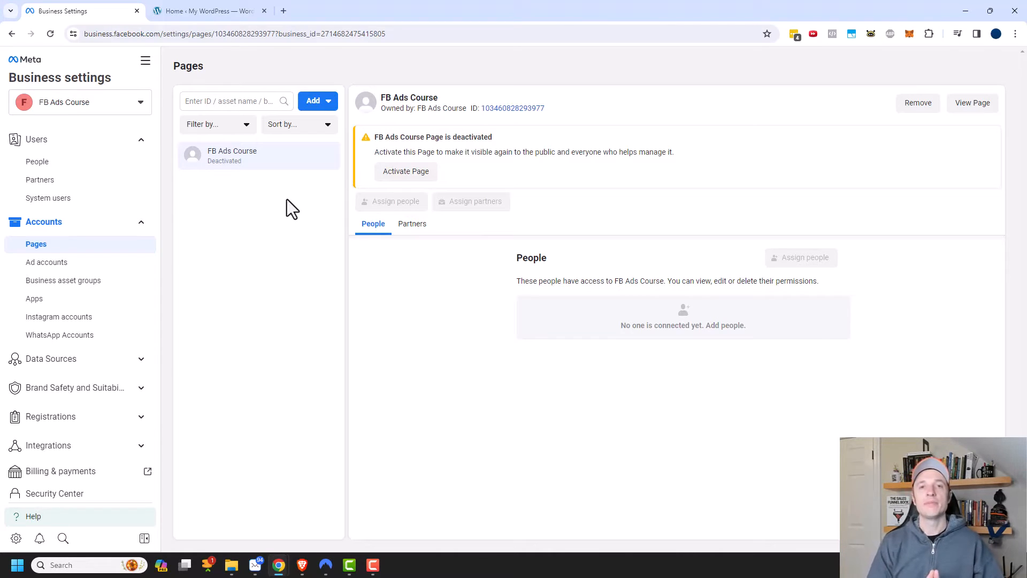
click(319, 102)
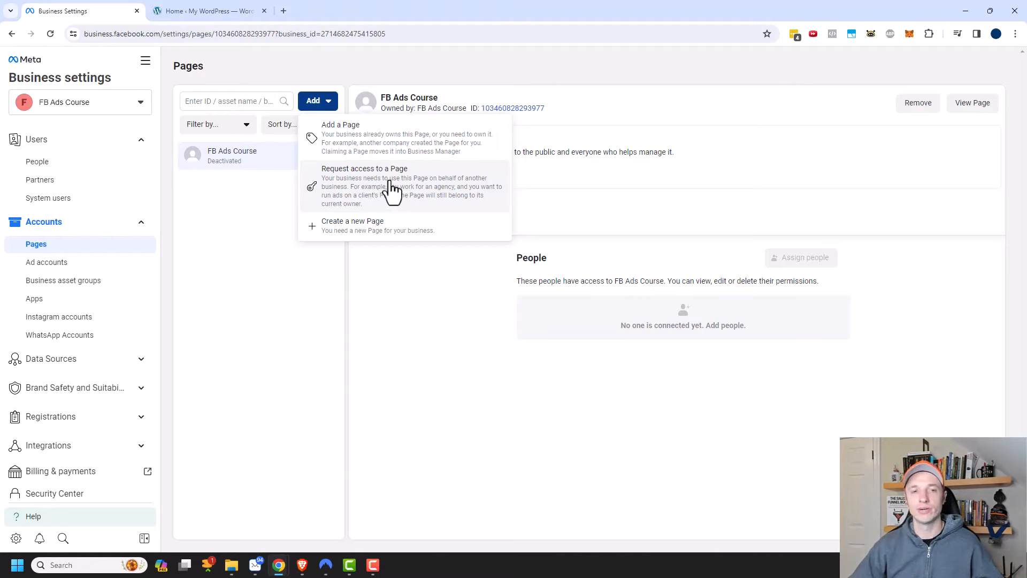
click(377, 229)
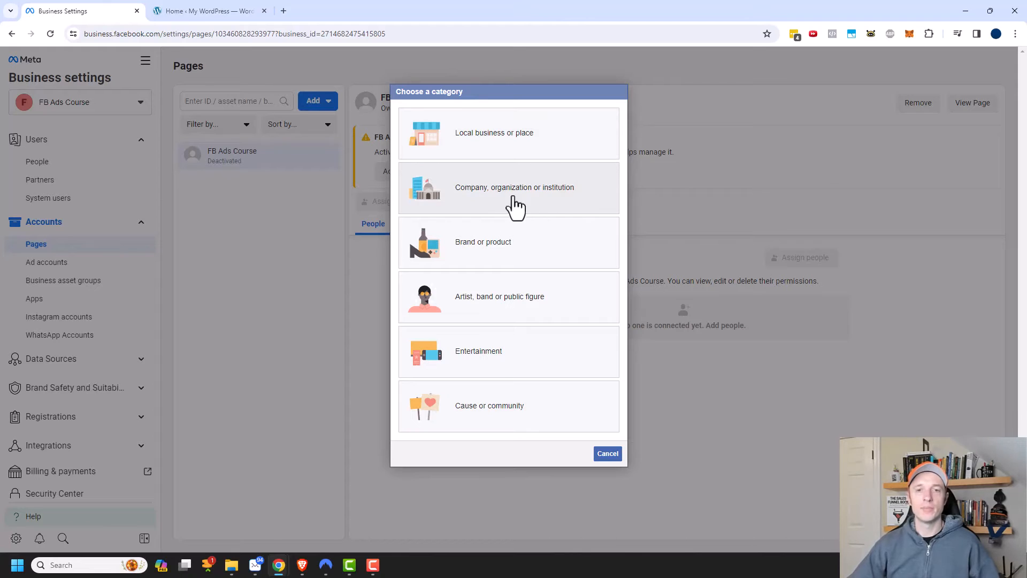
click(529, 202)
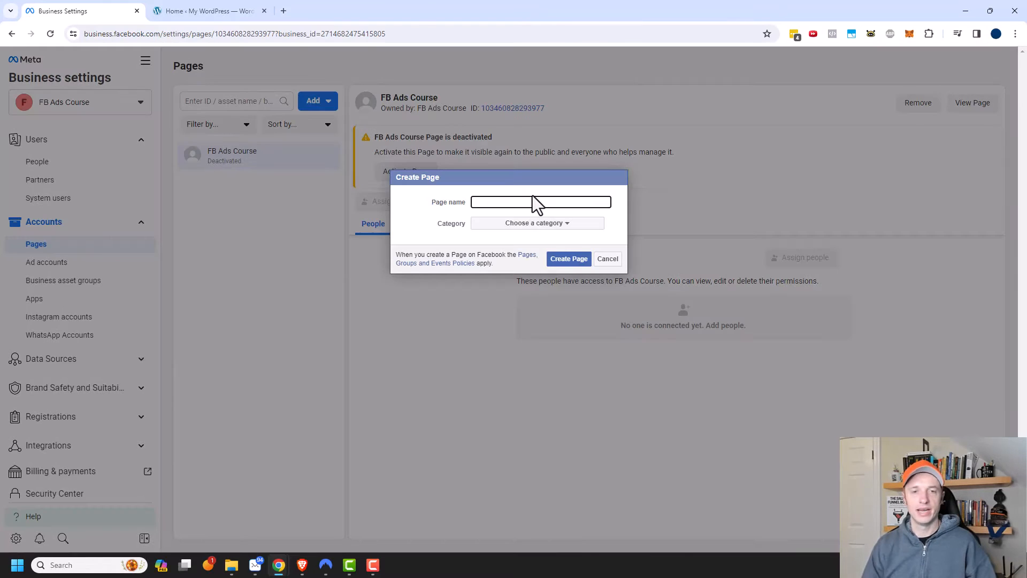
text(CEM Training)
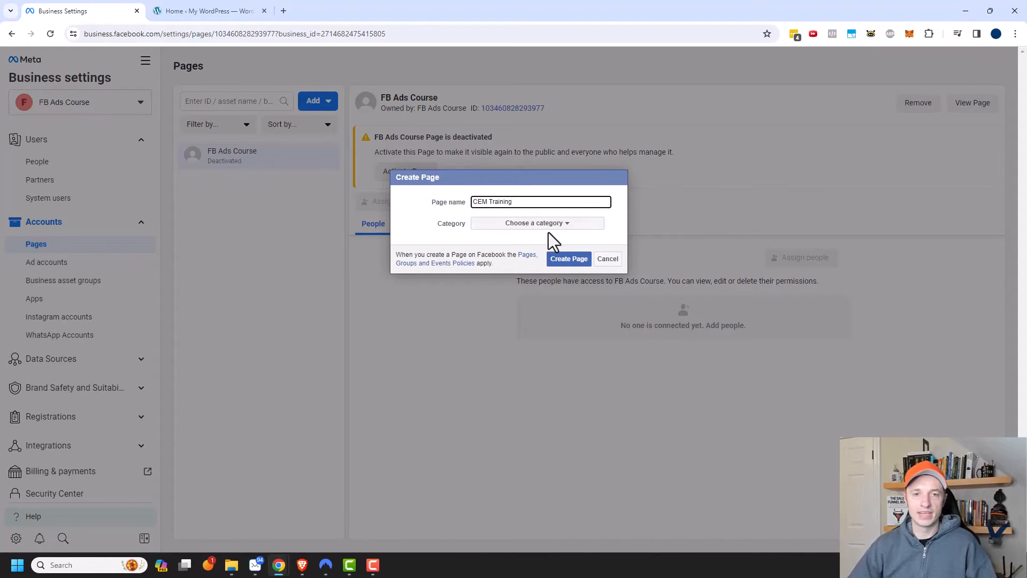
click(549, 228)
click(568, 270)
click(565, 259)
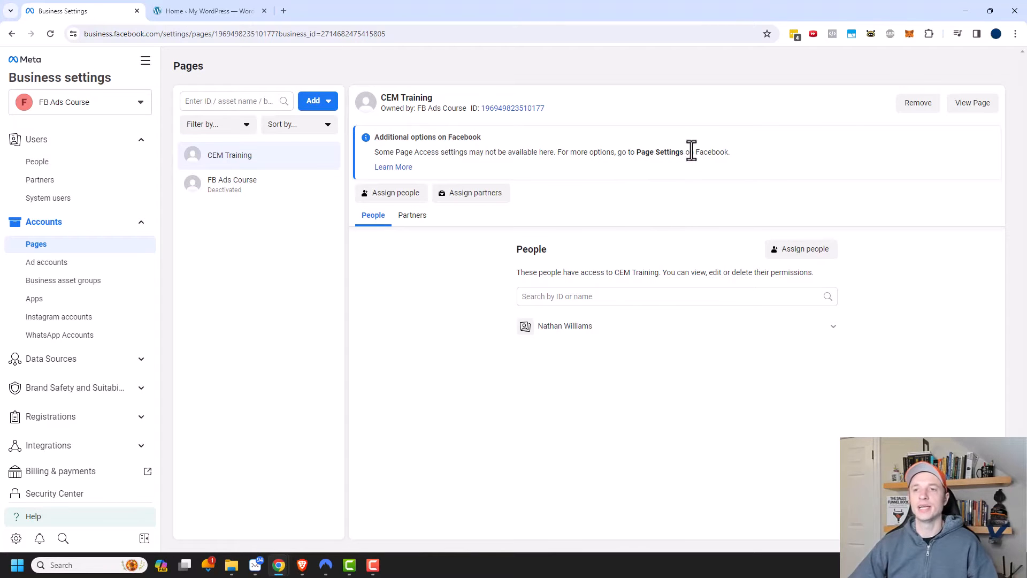
View the CEM Training page on Facebook and return to the business settings
click(977, 107)
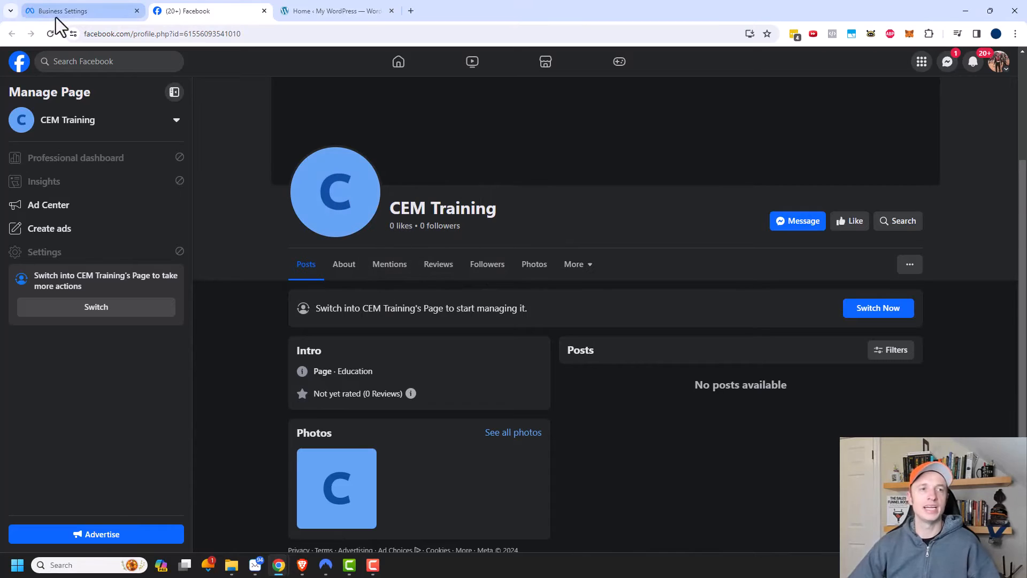
click(87, 14)
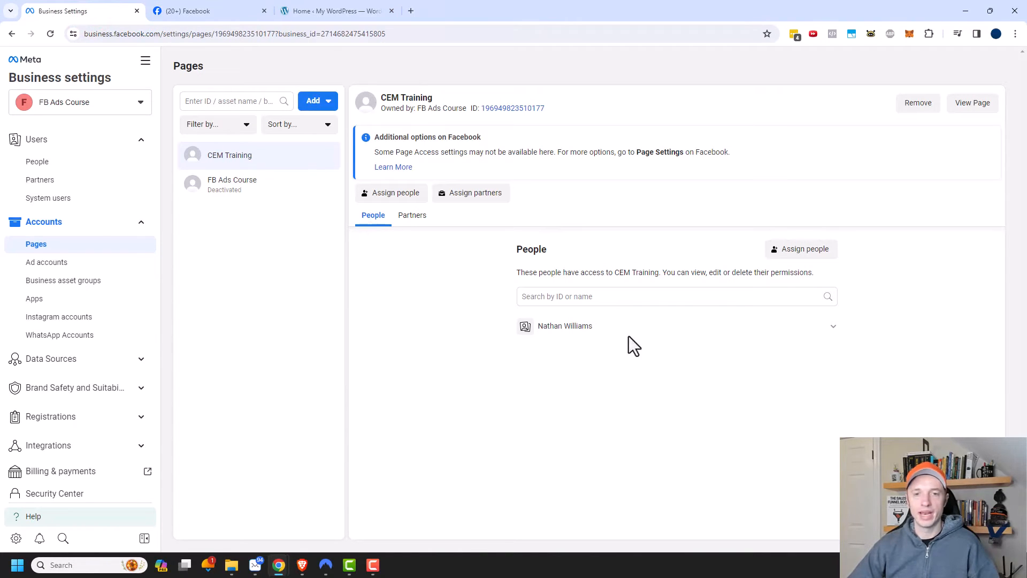
Try limiting the assigned person's CEM Training page access to ads, messages and calls, and insights, and switch full control back on
click(834, 327)
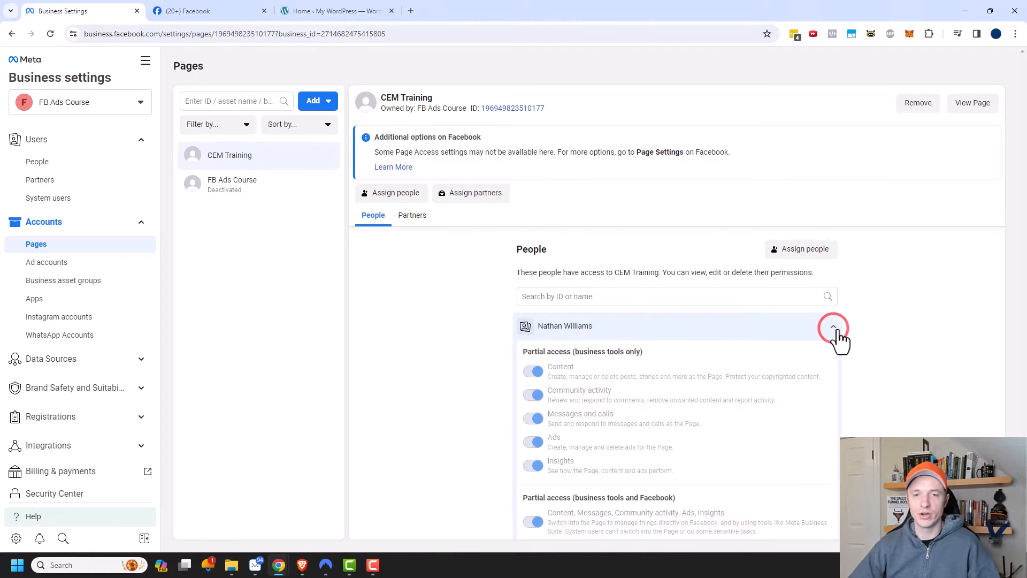
scroll(811, 357, down, 2)
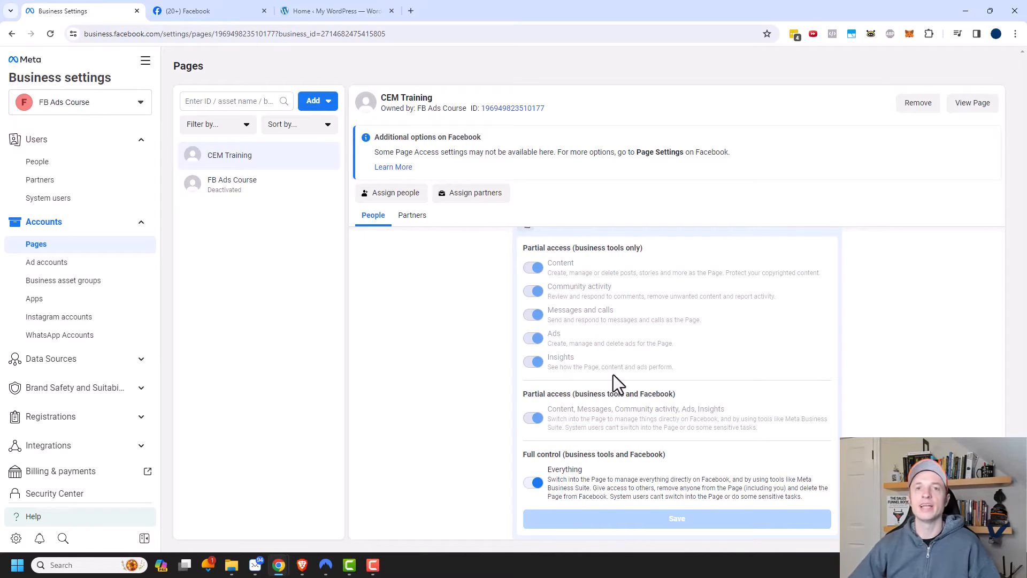
click(534, 483)
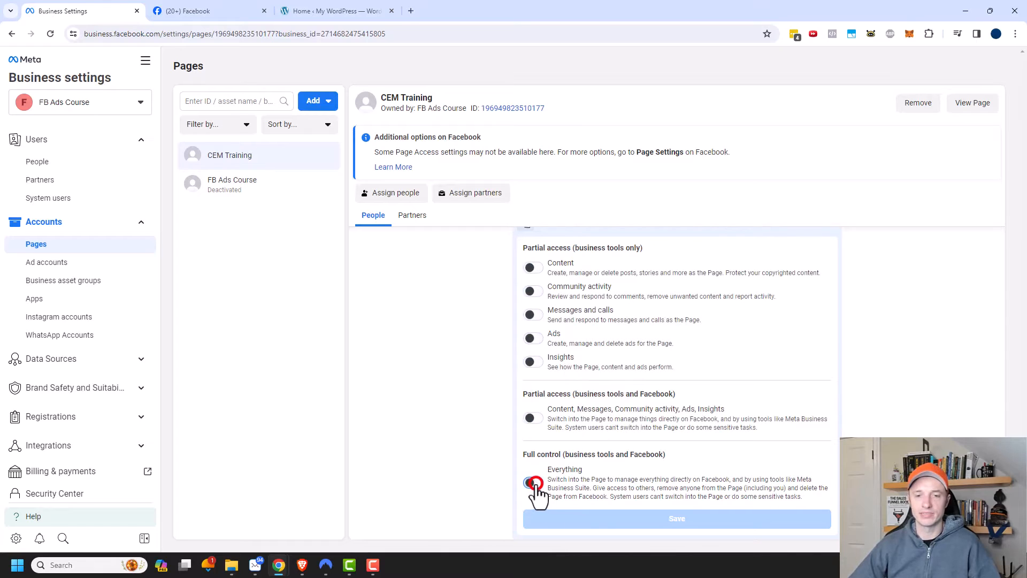
click(534, 339)
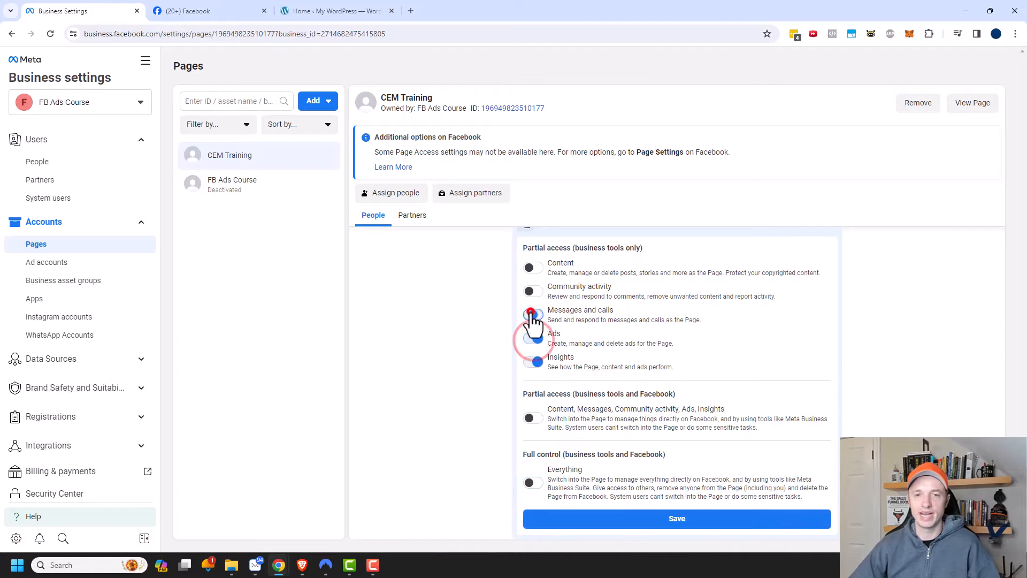
click(532, 314)
click(533, 362)
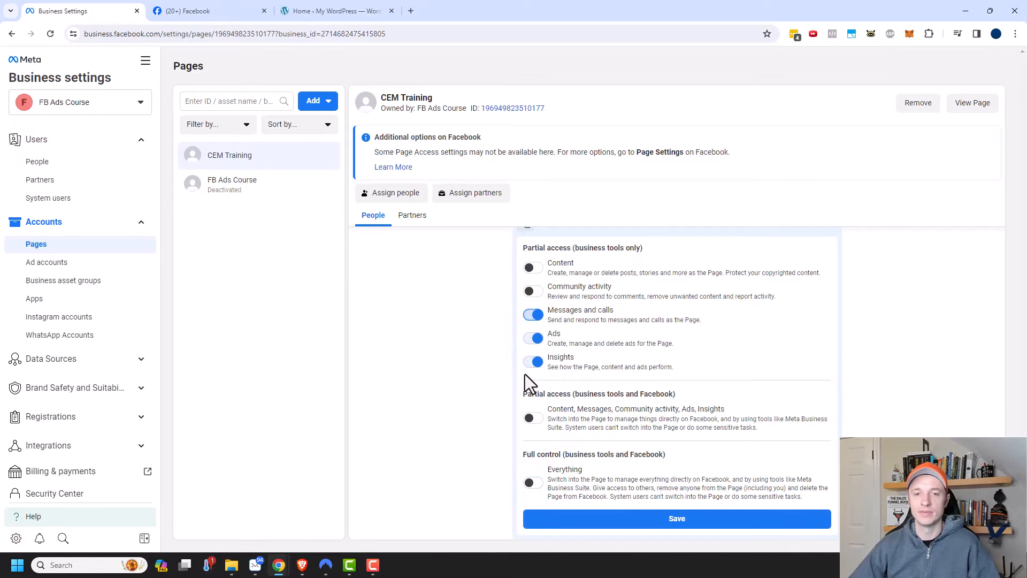
click(532, 485)
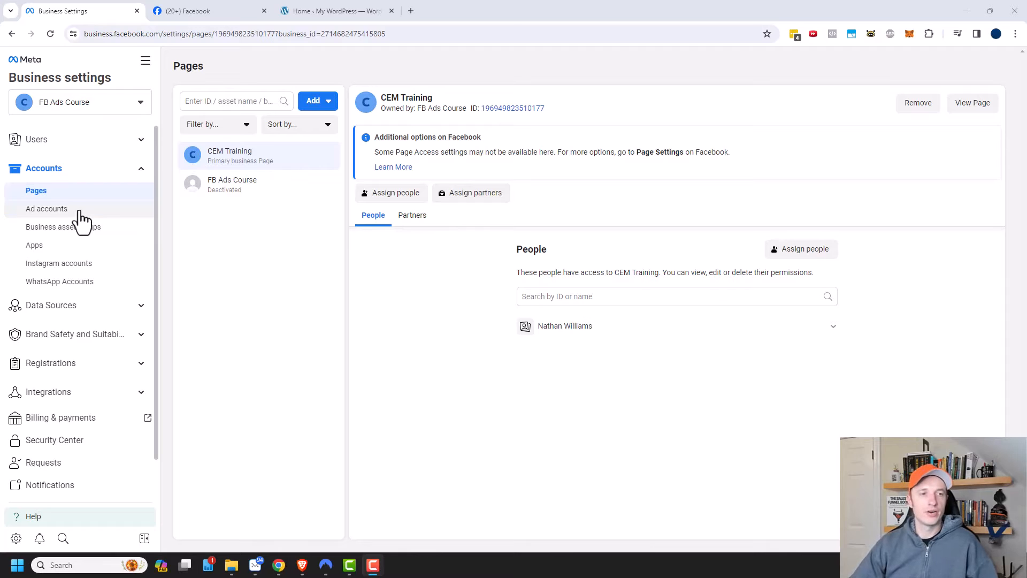
Open the business's ad accounts and view the choices for adding one
click(56, 210)
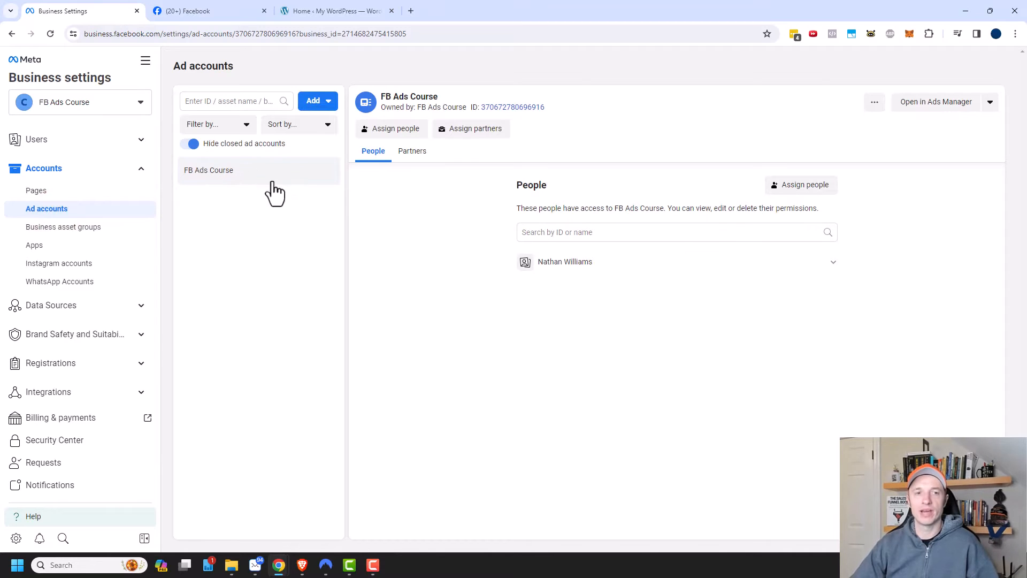
click(328, 106)
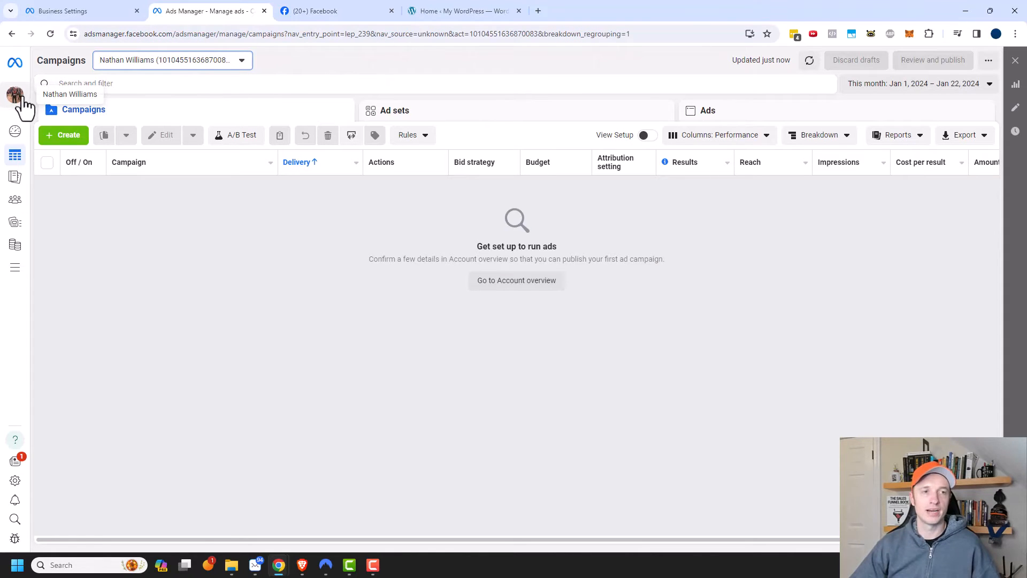
Check which ad accounts the personal profile offers in Ads Manager, and return to the business's ad account settings
click(230, 59)
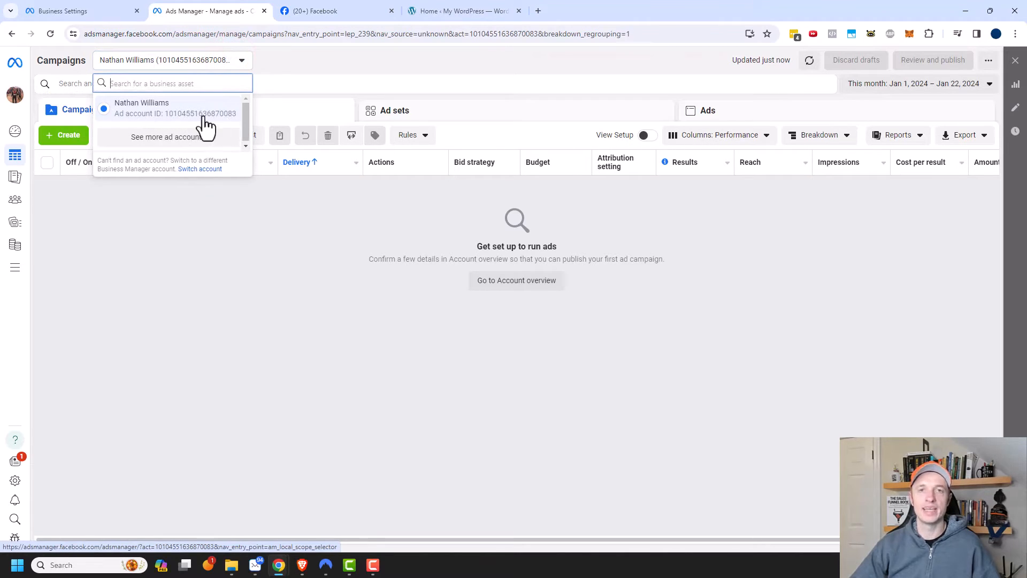
click(63, 3)
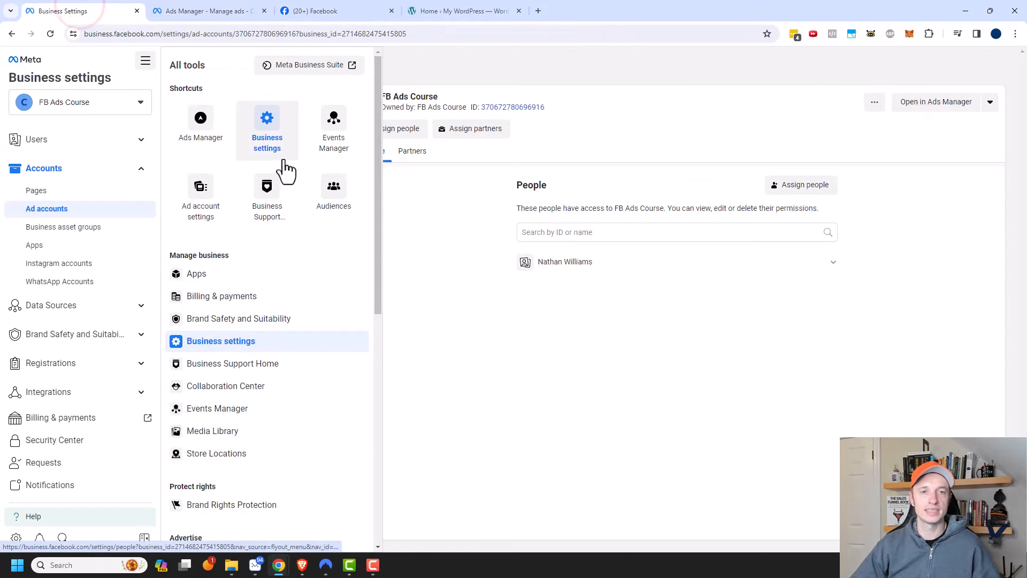
click(463, 214)
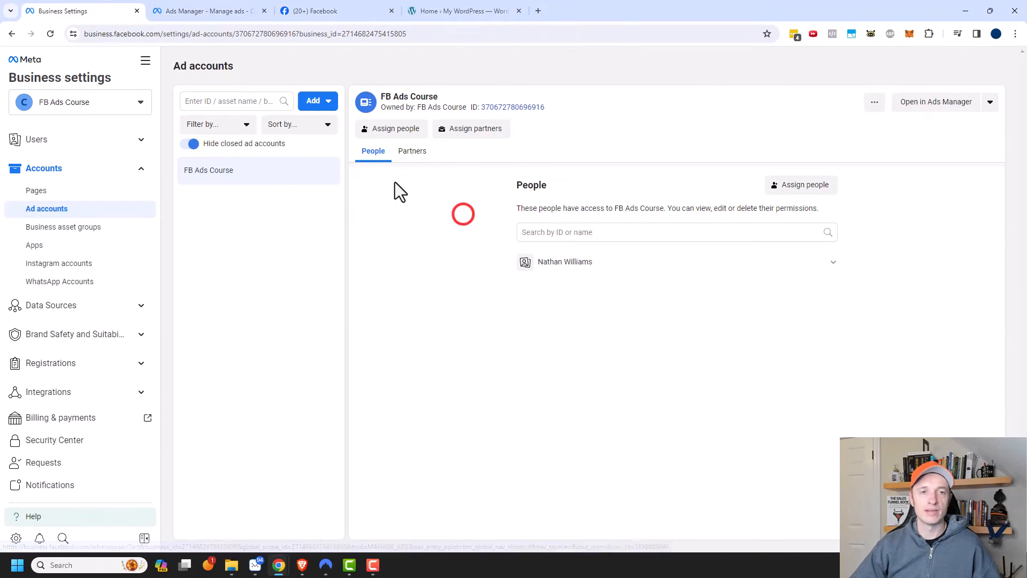
Review the options for adding or requesting access to an ad account, and view the business asset groups
click(323, 101)
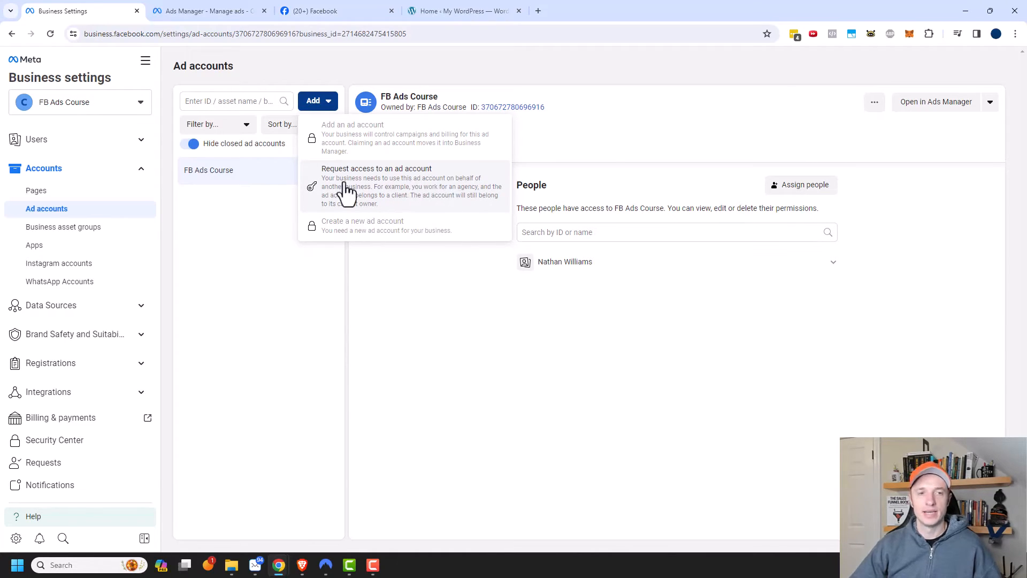
click(260, 193)
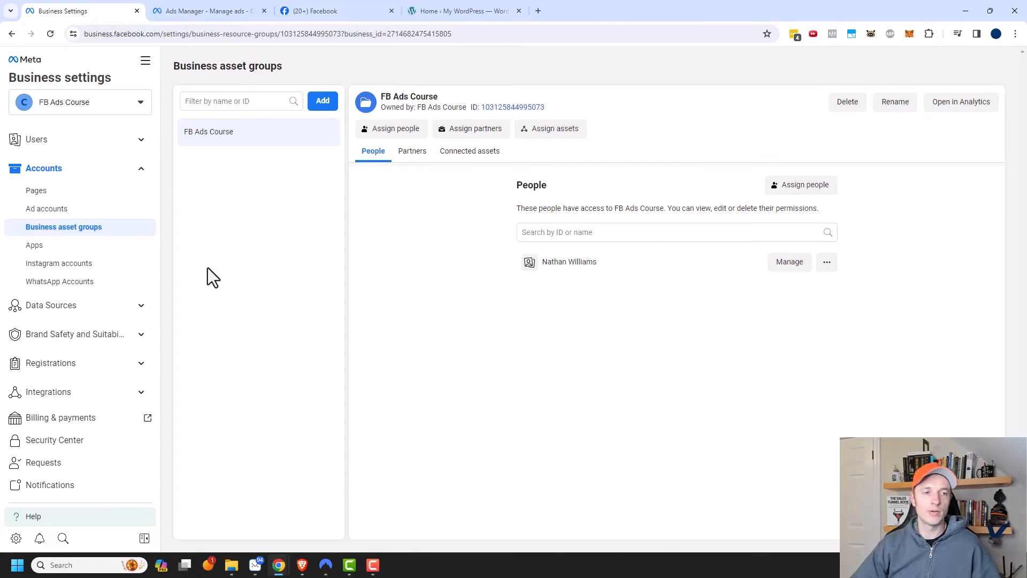
View the business's Instagram accounts and WhatsApp accounts settings
click(95, 264)
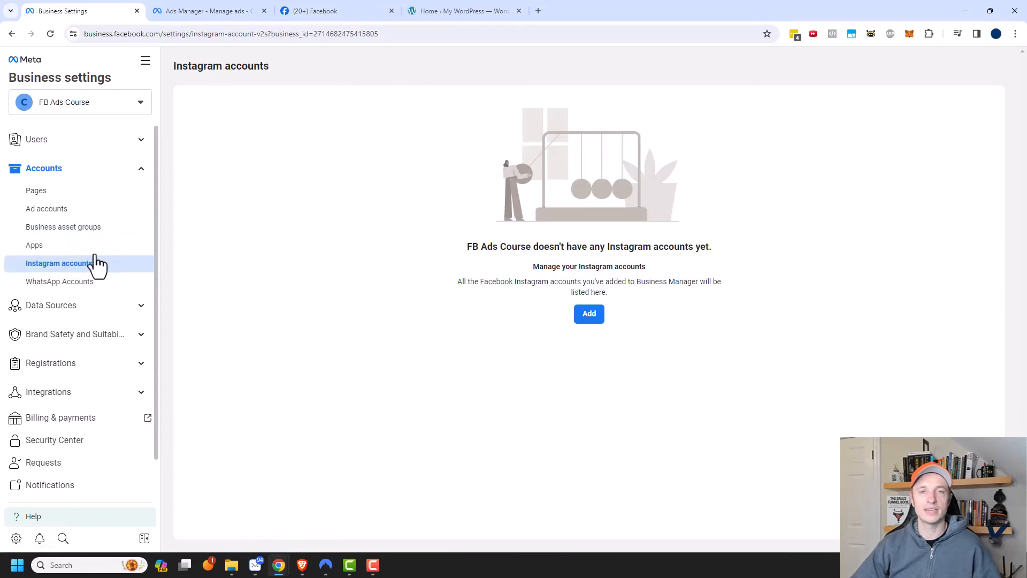
click(77, 287)
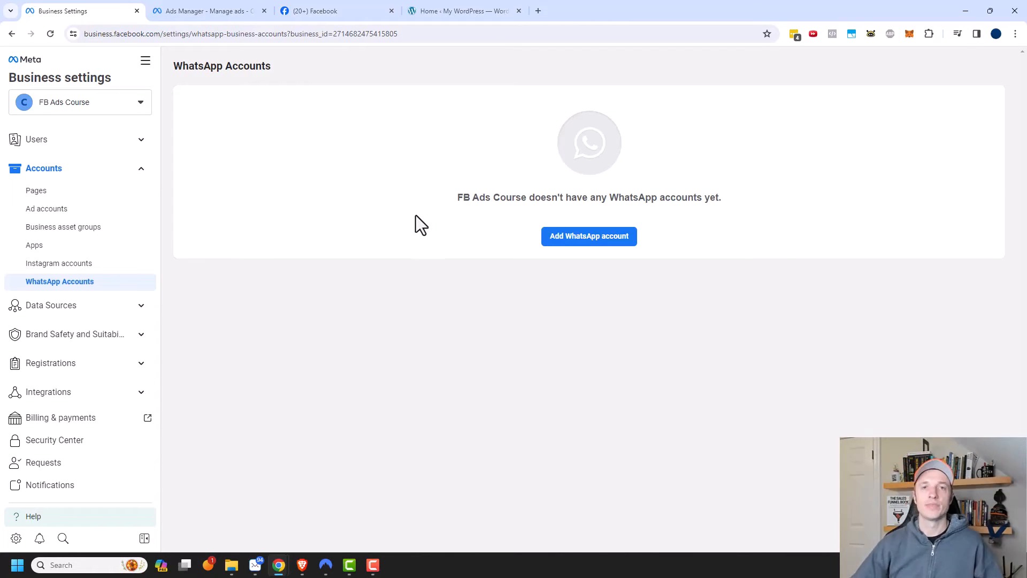
click(88, 263)
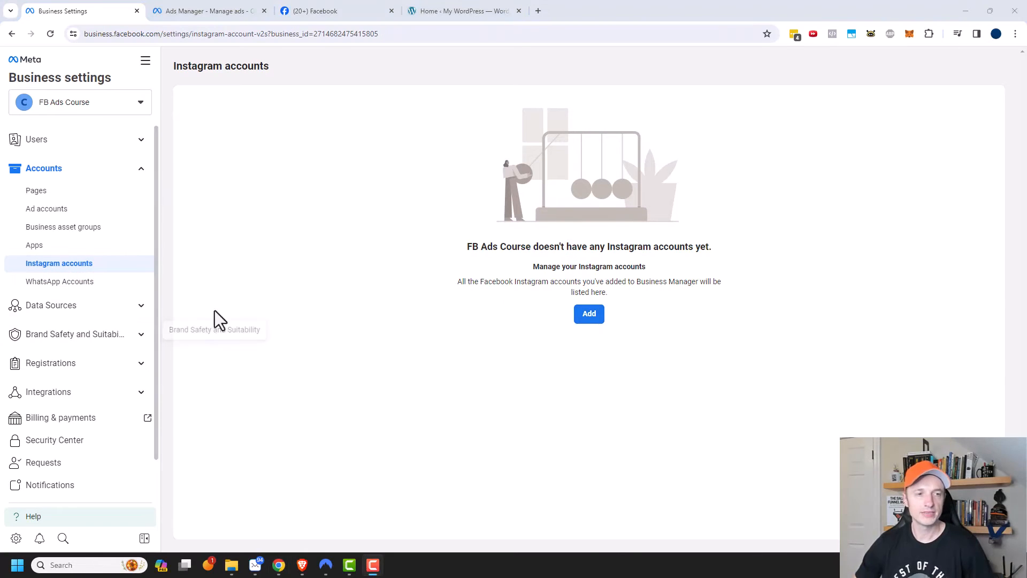
View the business's catalogs among its data sources
click(102, 311)
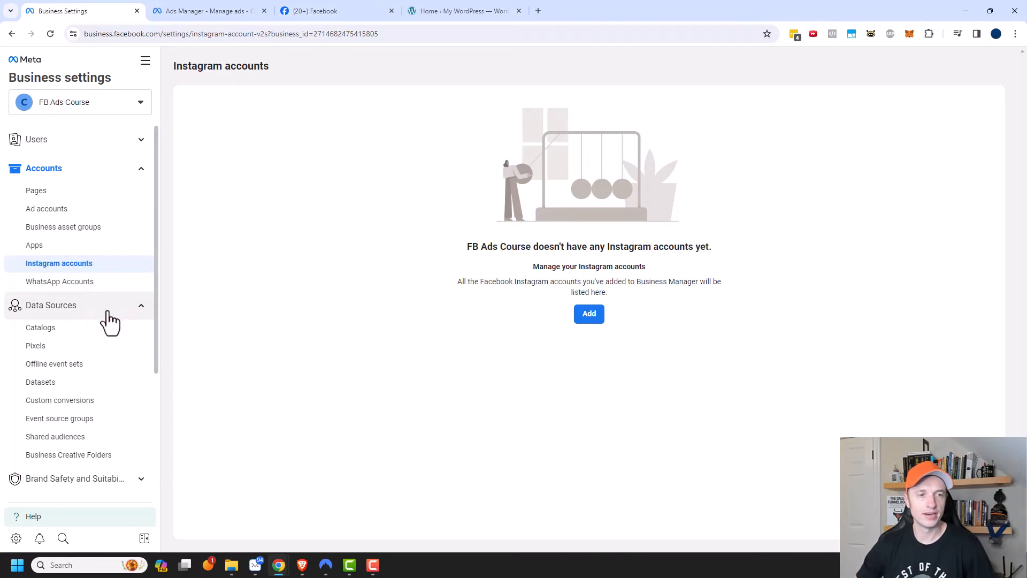
click(73, 328)
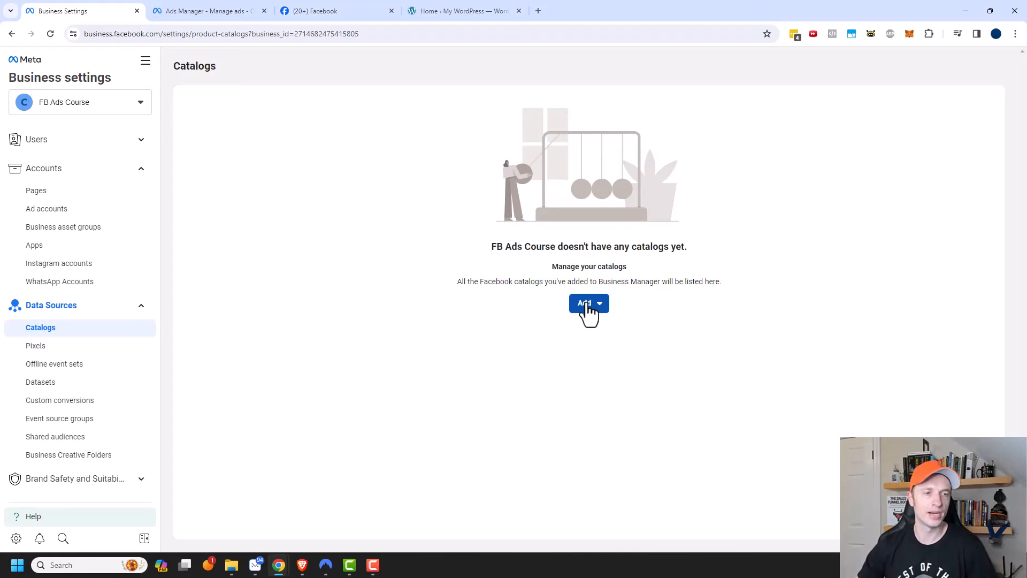
Create a new dataset named "CEM Training" among the business's data sources
click(47, 382)
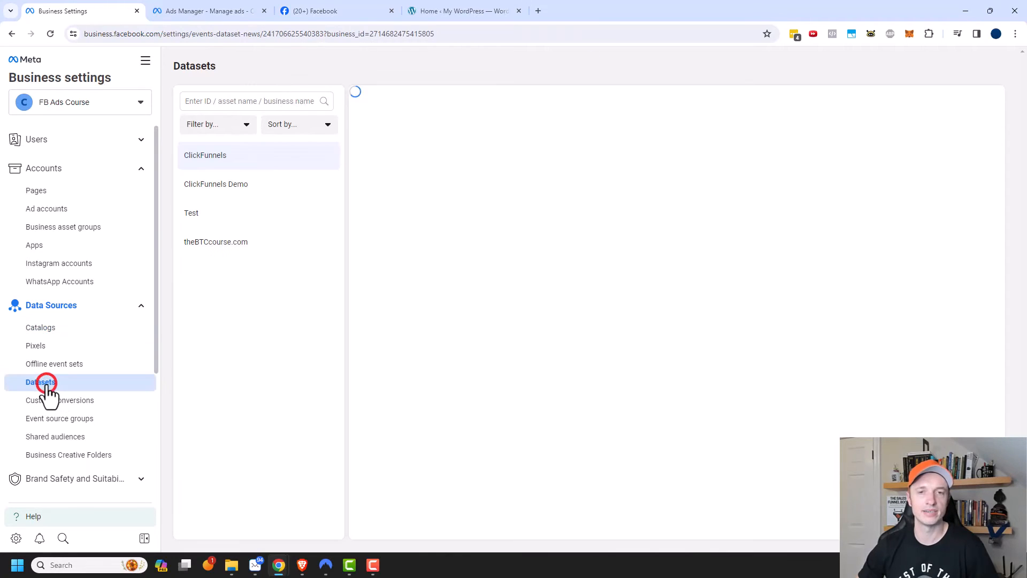
click(320, 105)
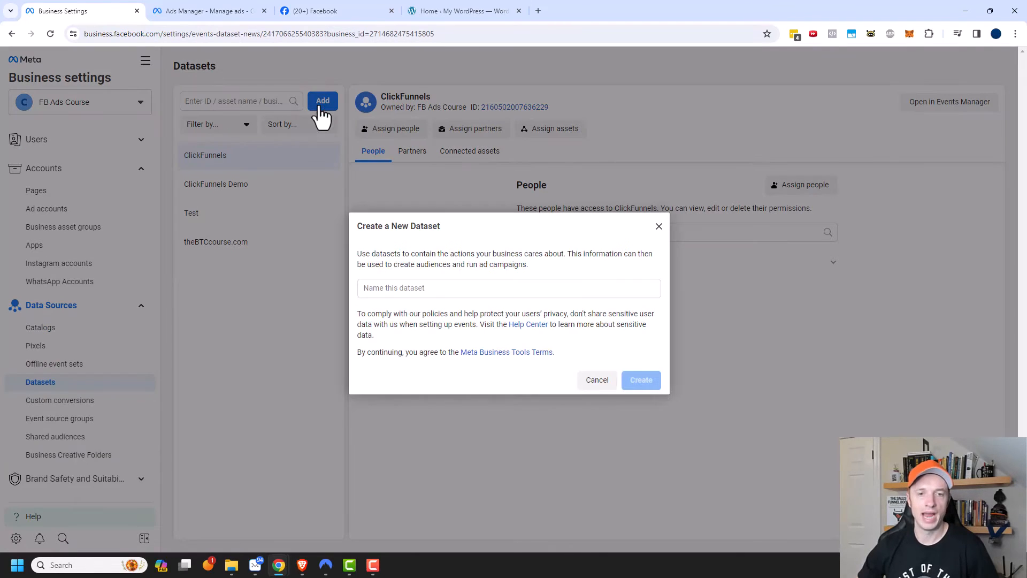
click(439, 289)
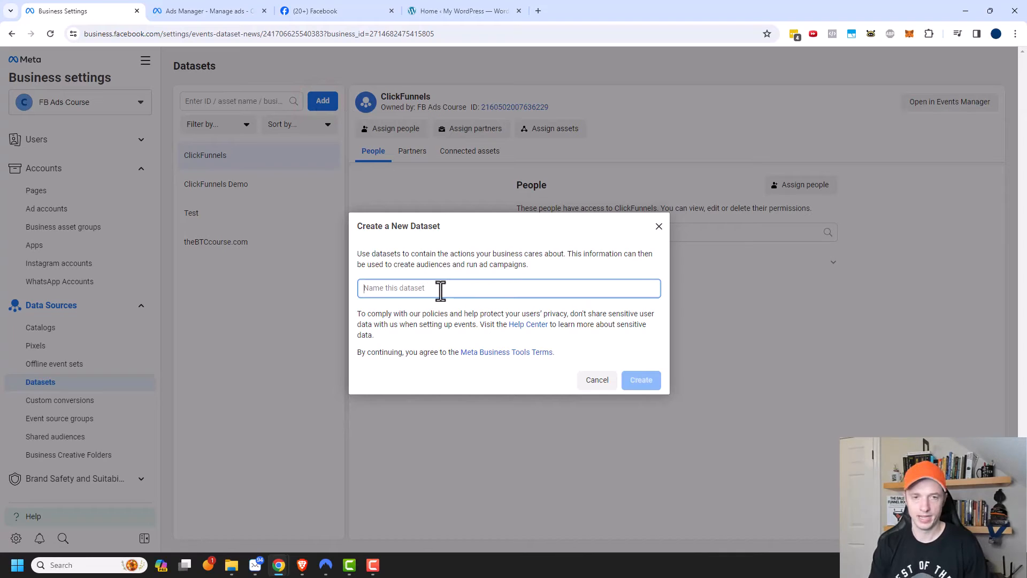
text(C)
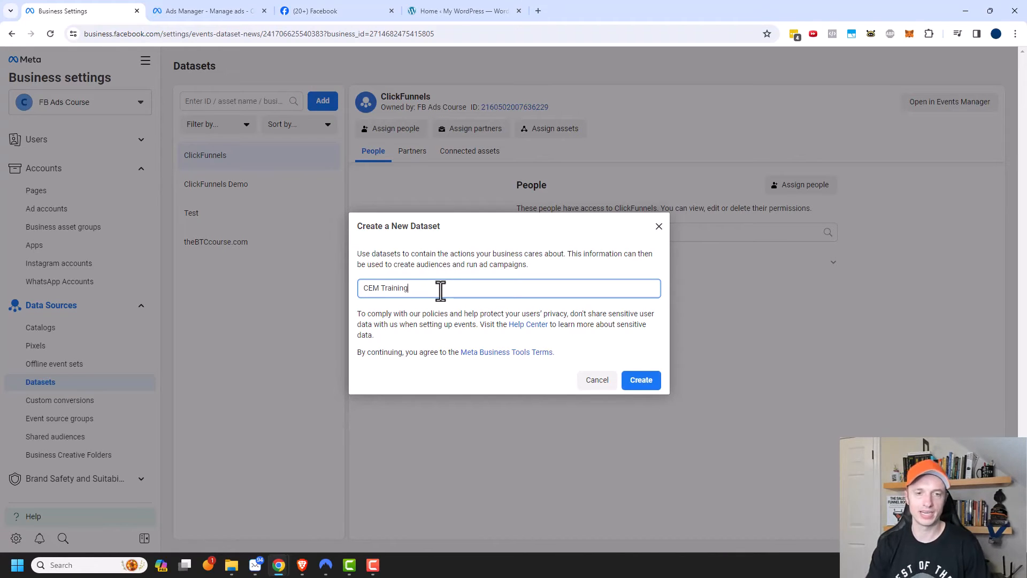
text(EM Training)
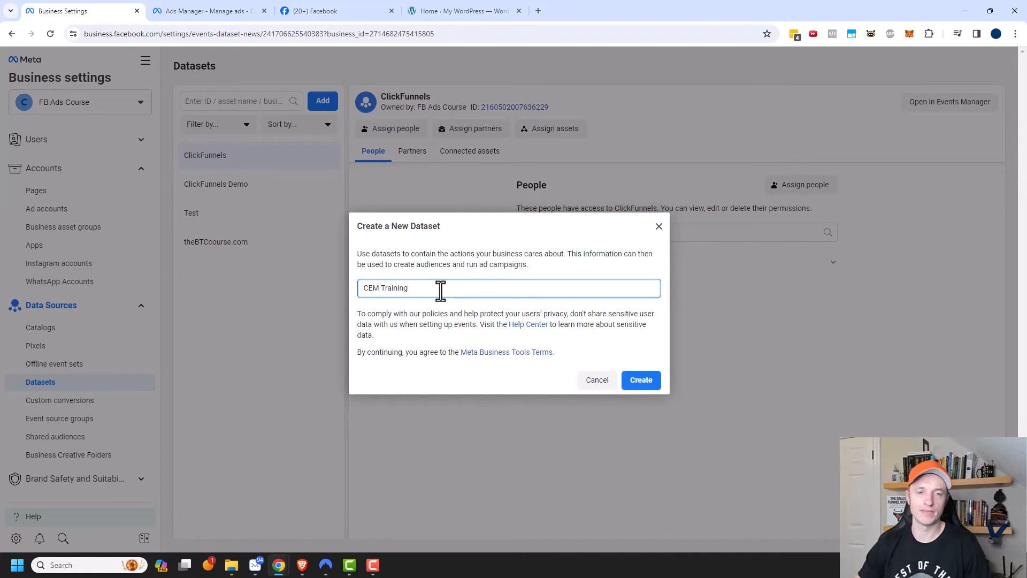
click(646, 387)
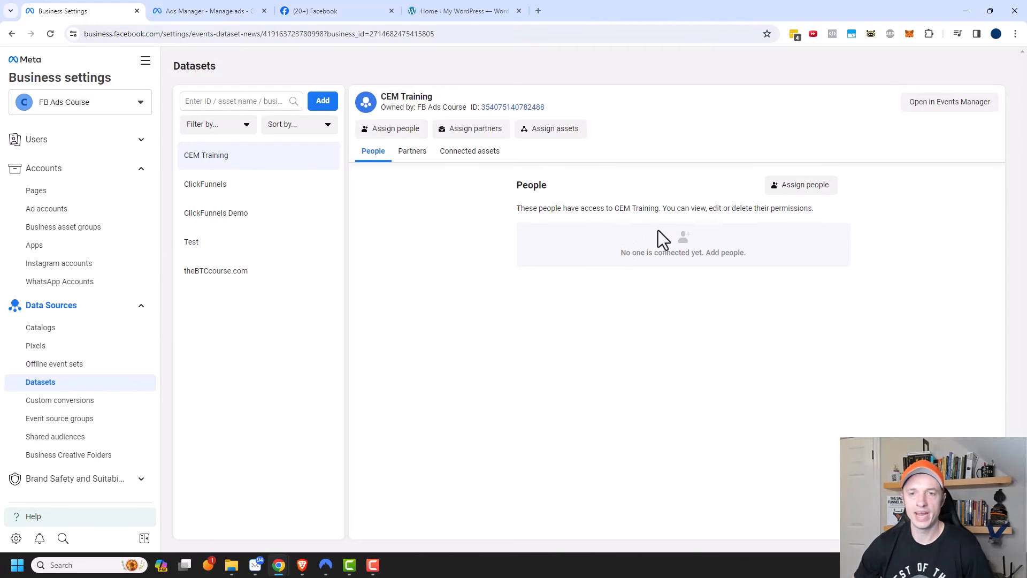
Assign the business owner's user to the CEM Training dataset with full control, Manage events dataset
click(796, 191)
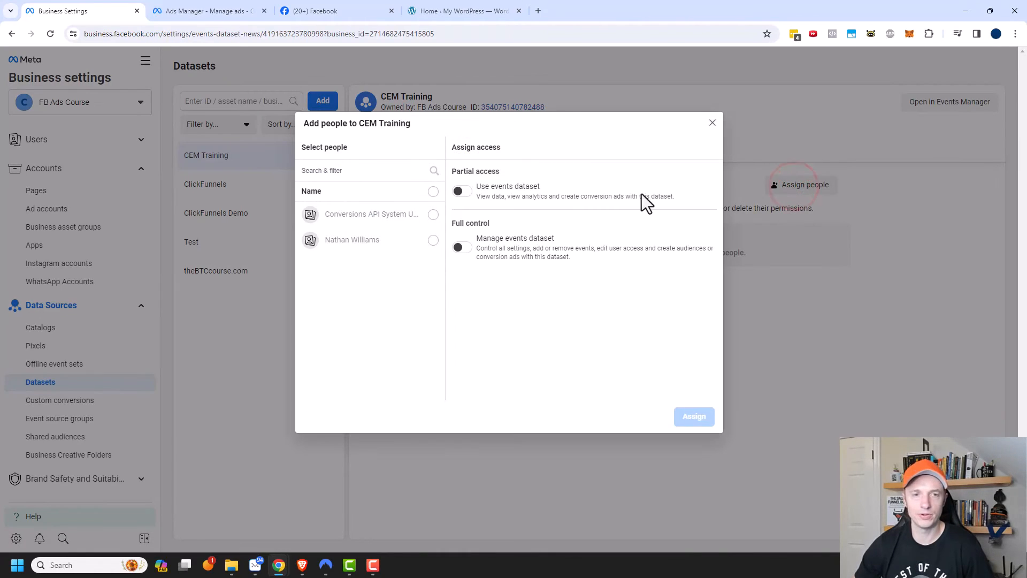
click(433, 240)
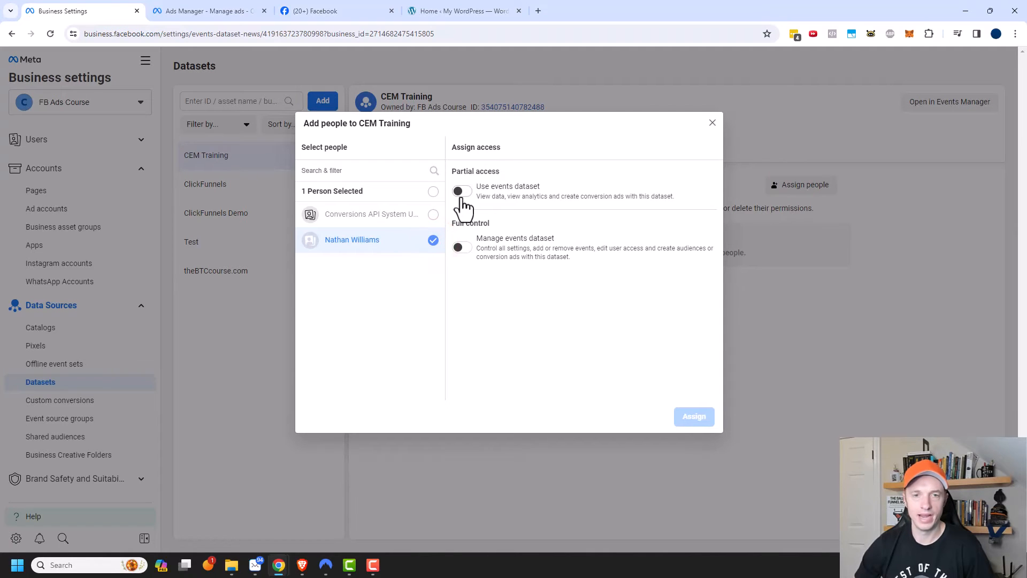
click(461, 249)
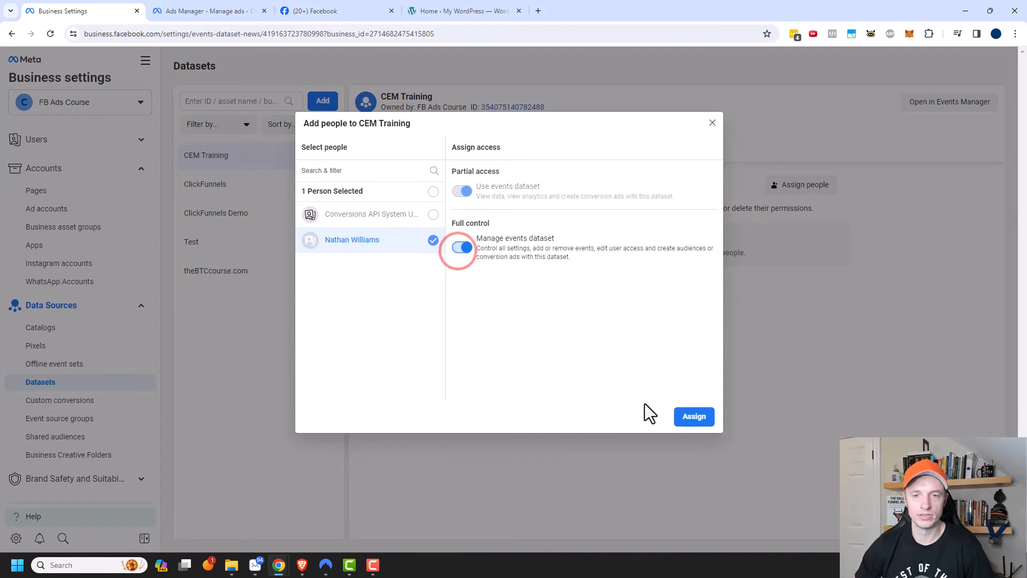
click(694, 417)
click(592, 253)
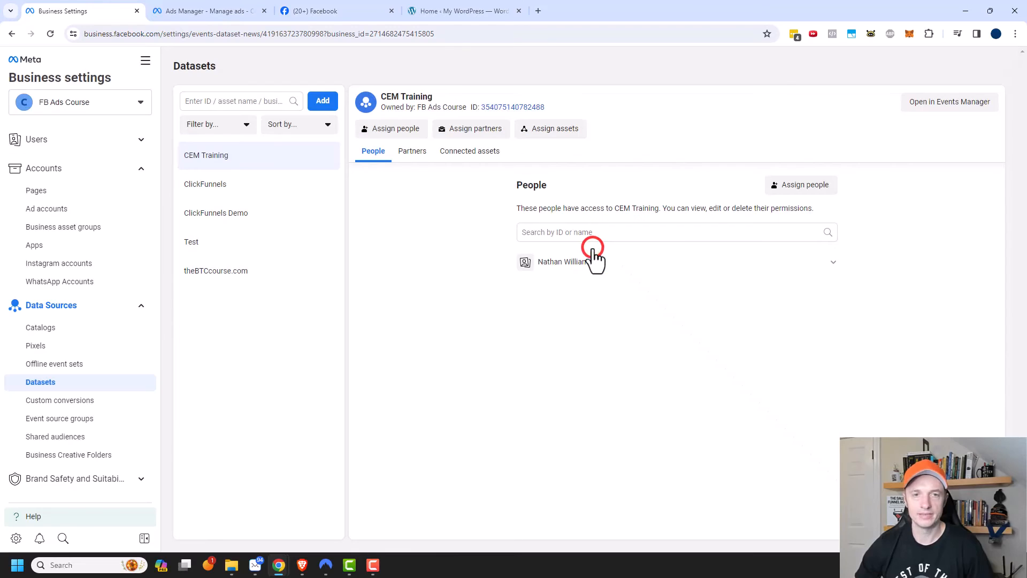
Connect the CEM Training ad account to the CEM Training dataset as an asset
click(481, 153)
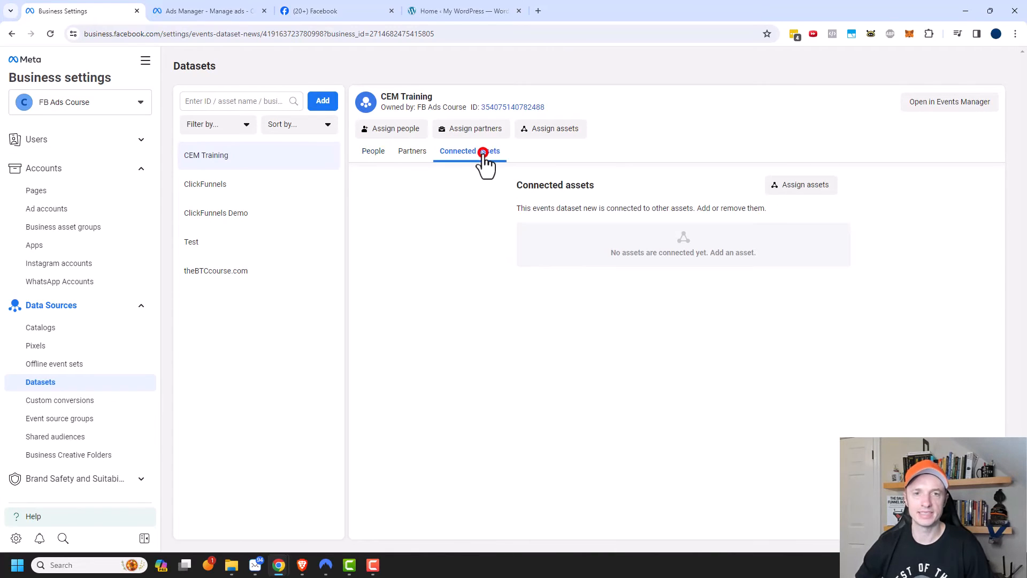
click(801, 187)
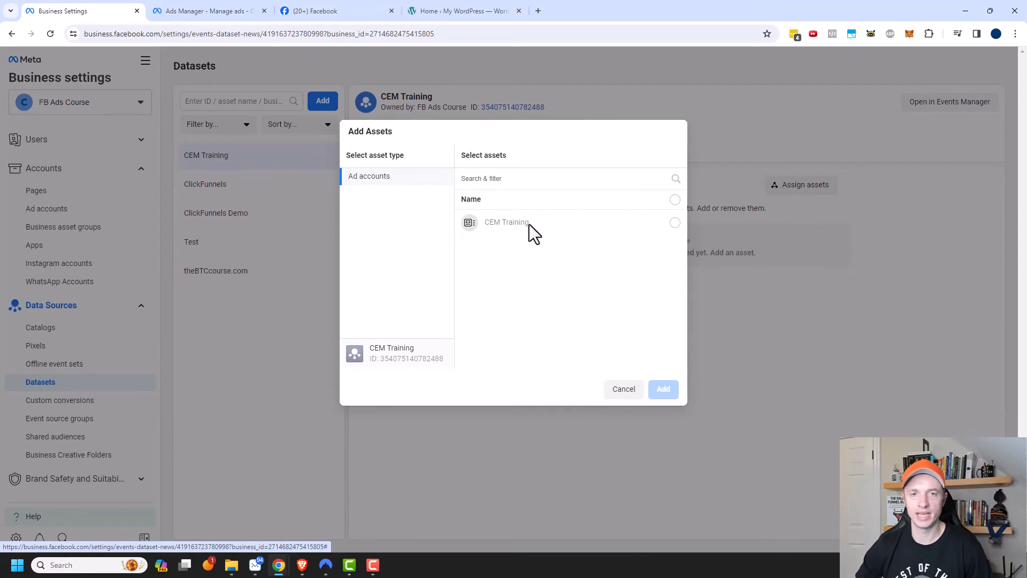
click(675, 223)
click(662, 391)
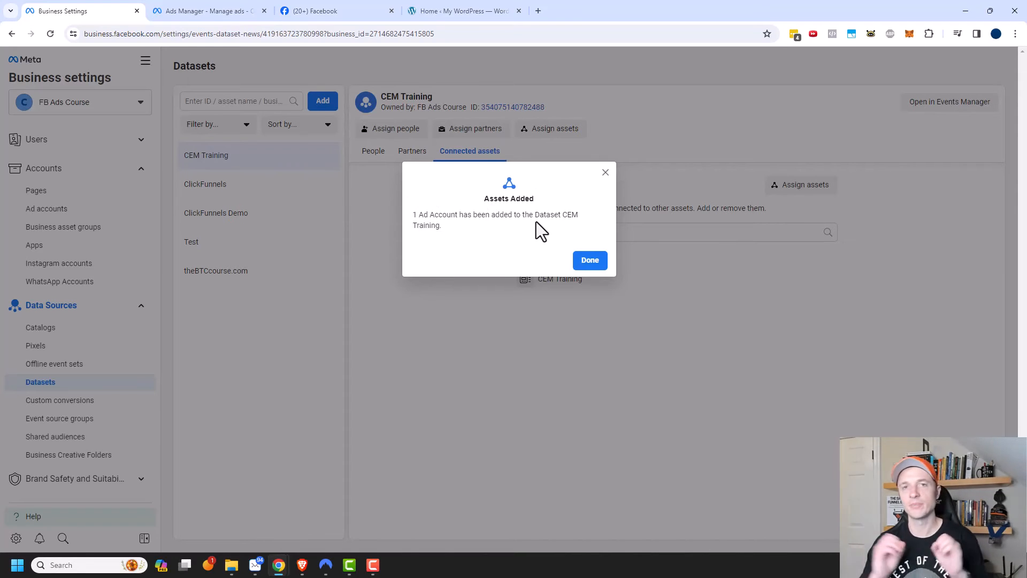
click(590, 261)
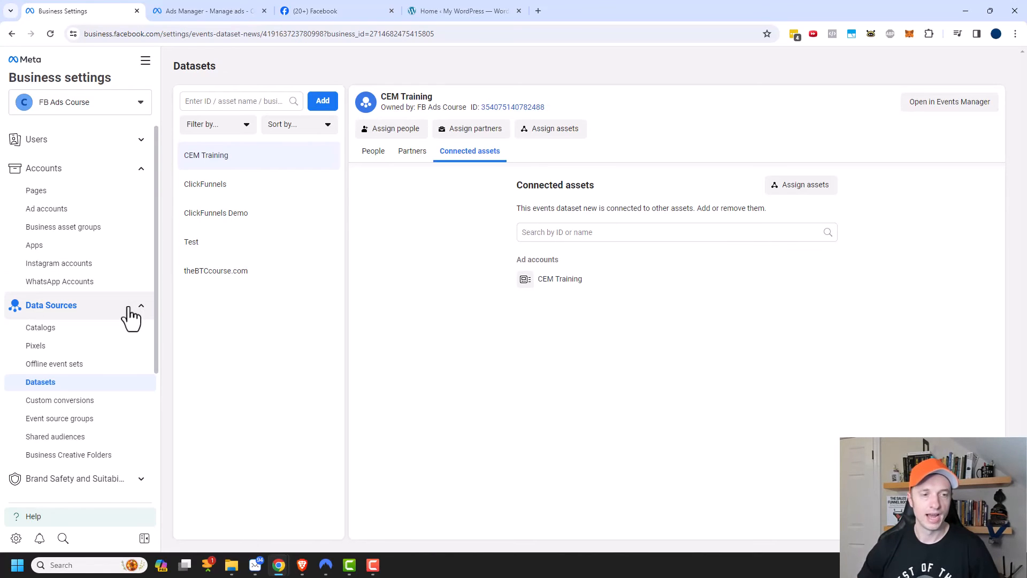
Add crazyeye.marketing as a new domain under the business's brand safety settings
scroll(107, 409, down, 1)
scroll(72, 444, down, 1)
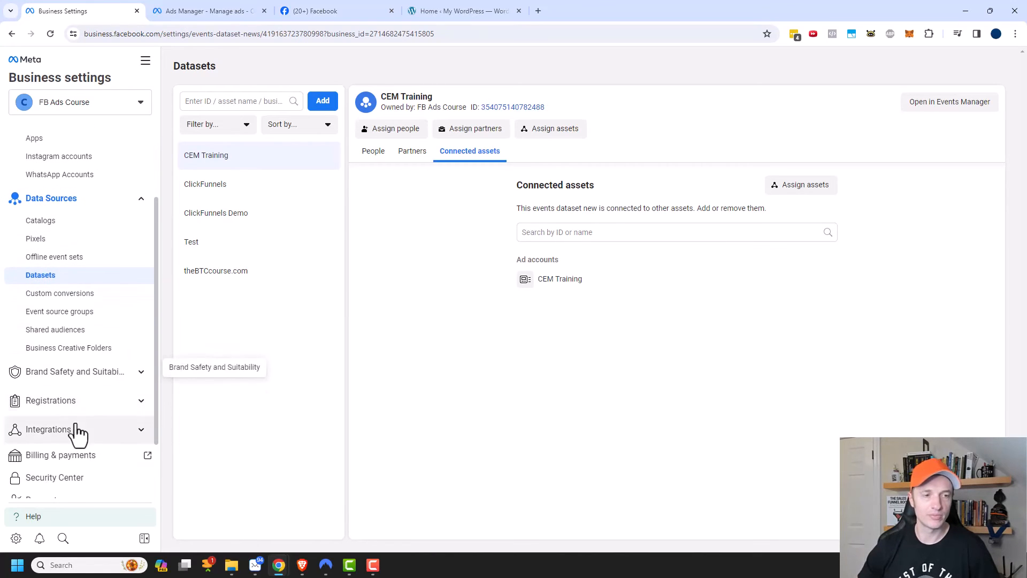
click(113, 374)
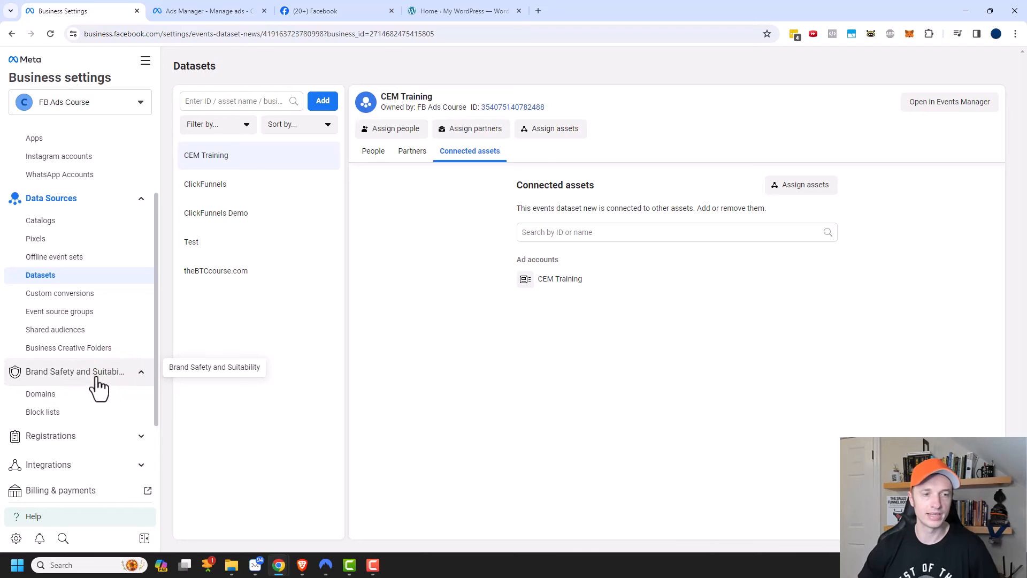
click(53, 394)
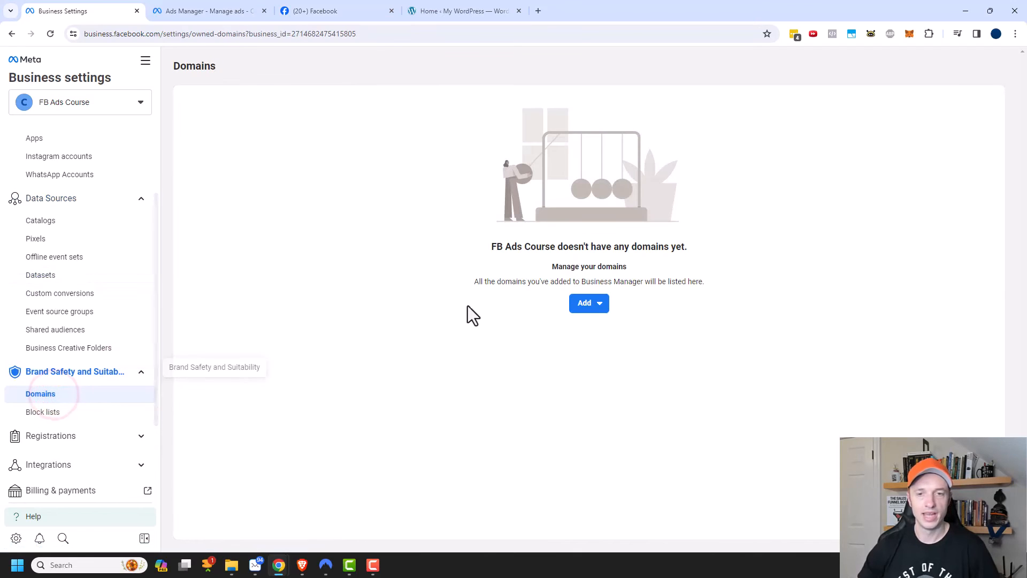
click(596, 305)
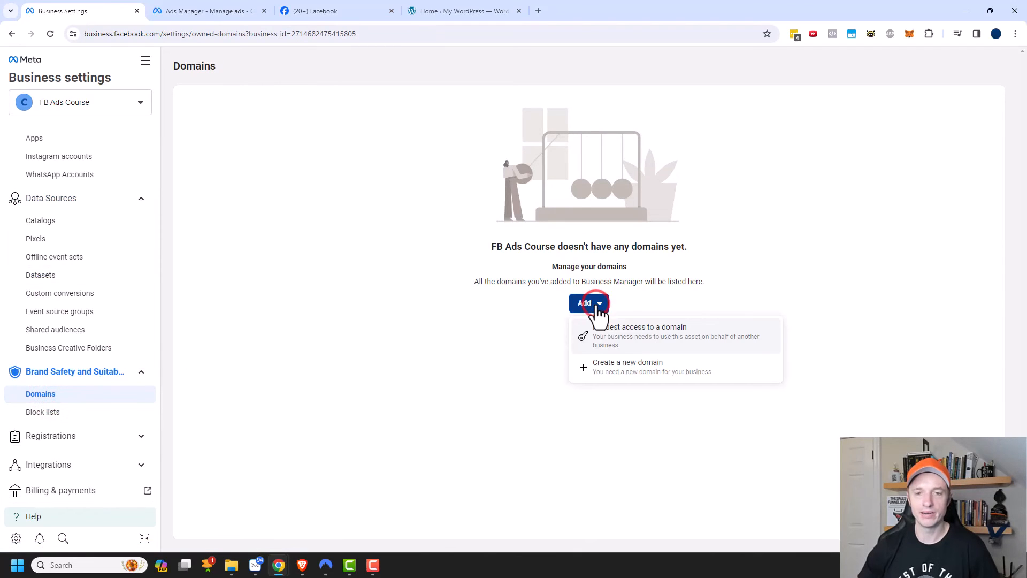
click(623, 370)
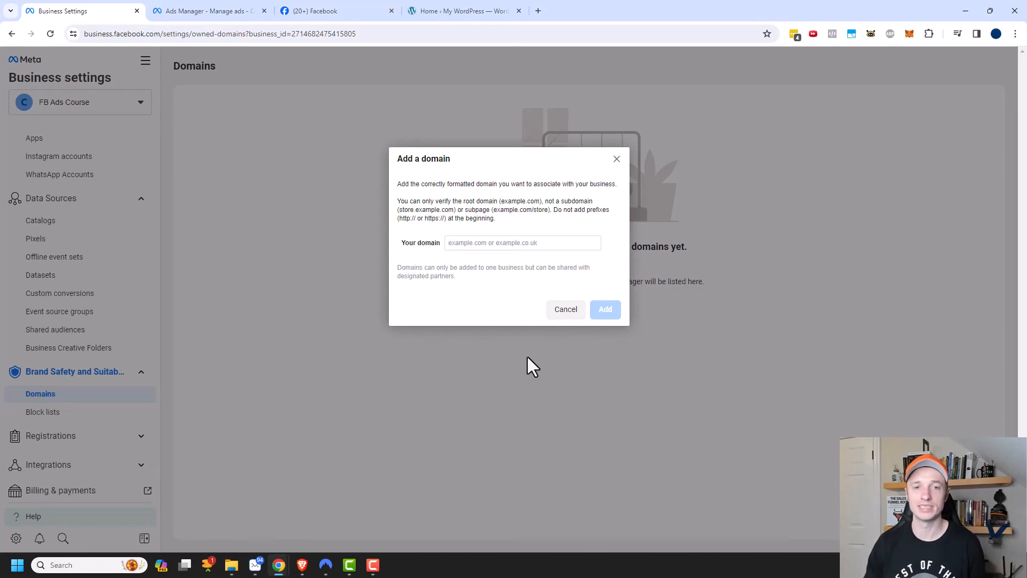
click(491, 242)
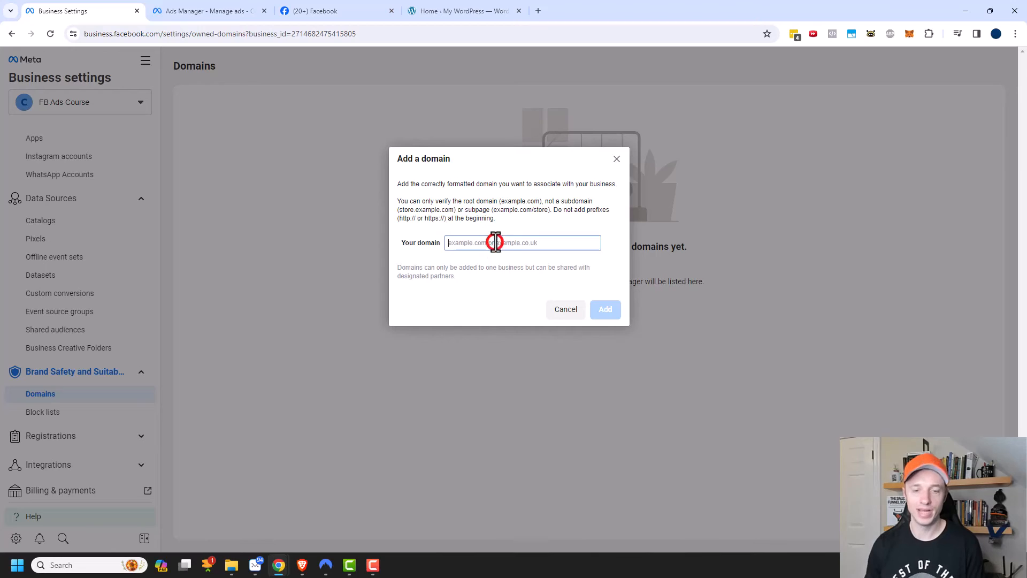
text(crazyeye.marketing)
click(606, 311)
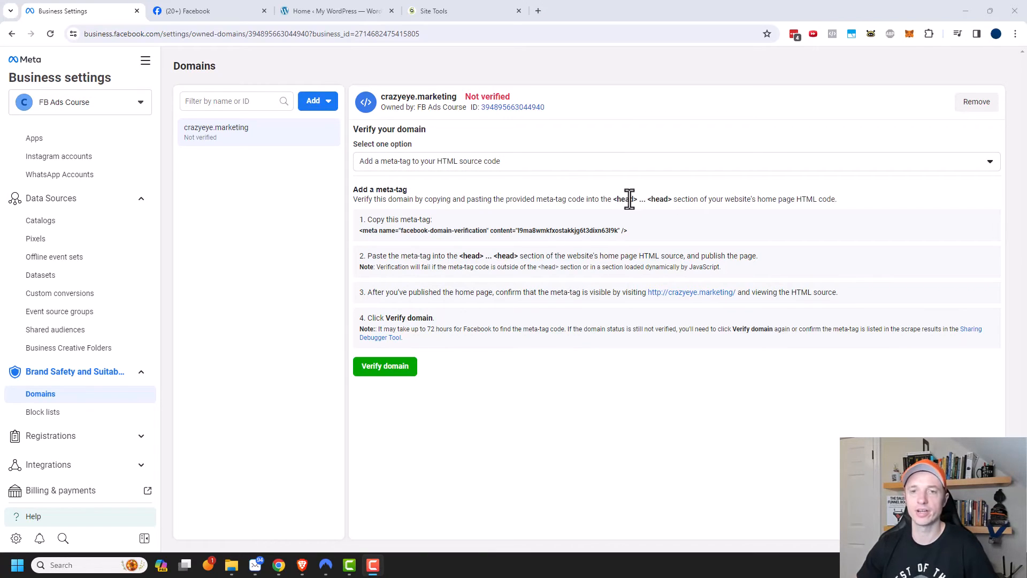
Choose updating the DNS TXT record as the verification method for crazyeye.marketing and copy the TXT record value
drag(657, 230, 364, 235)
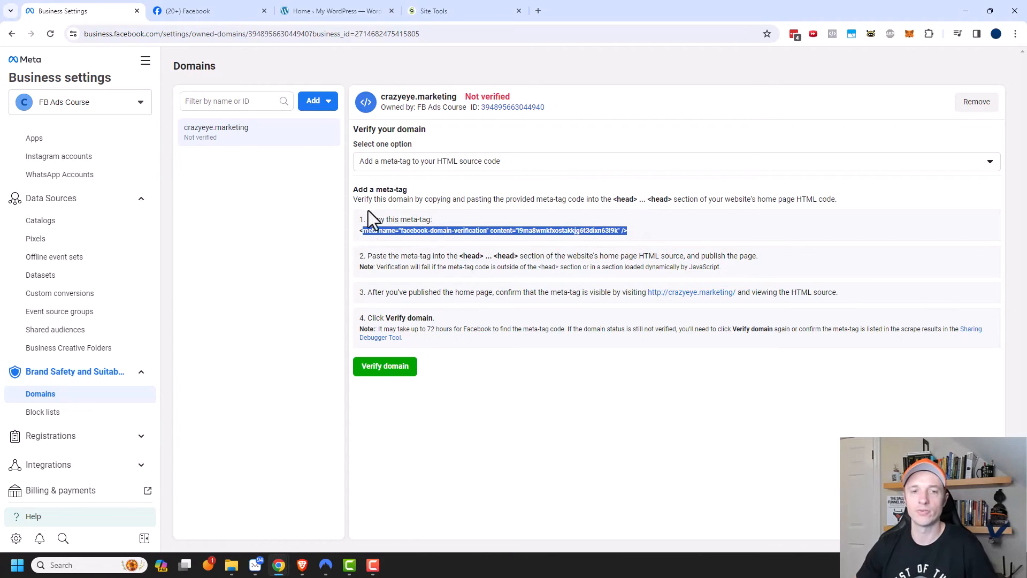
click(438, 162)
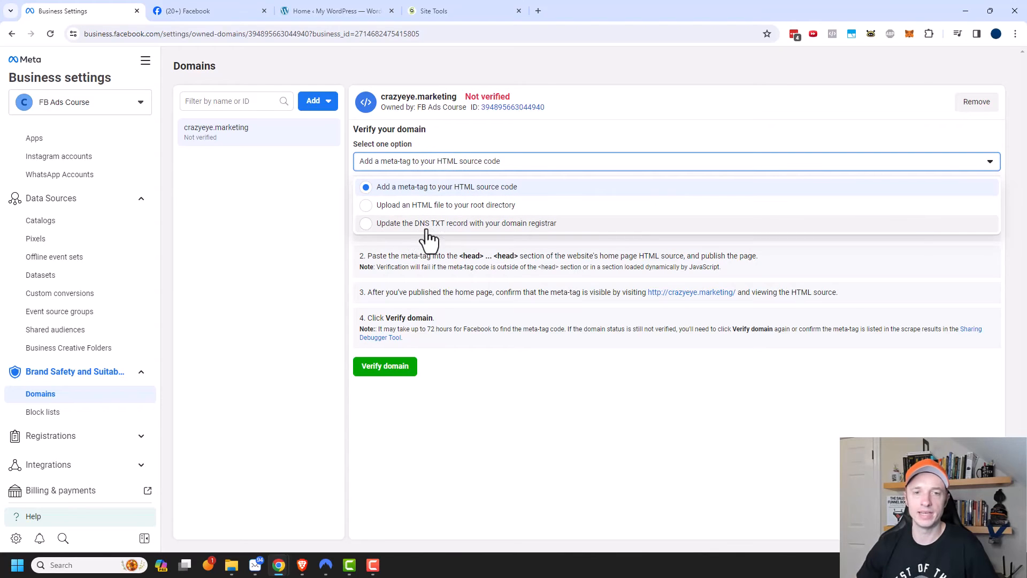
click(532, 227)
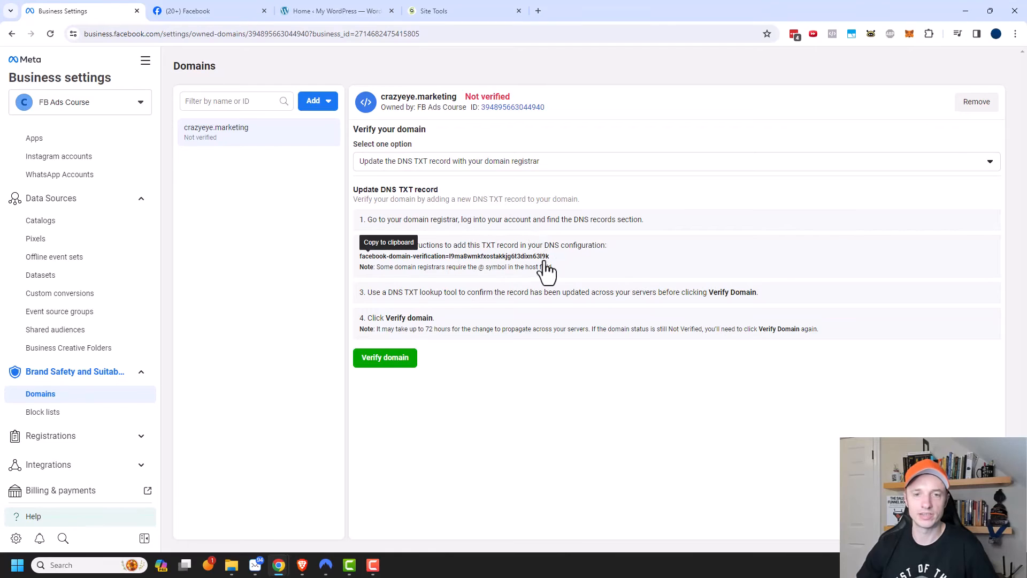
click(506, 257)
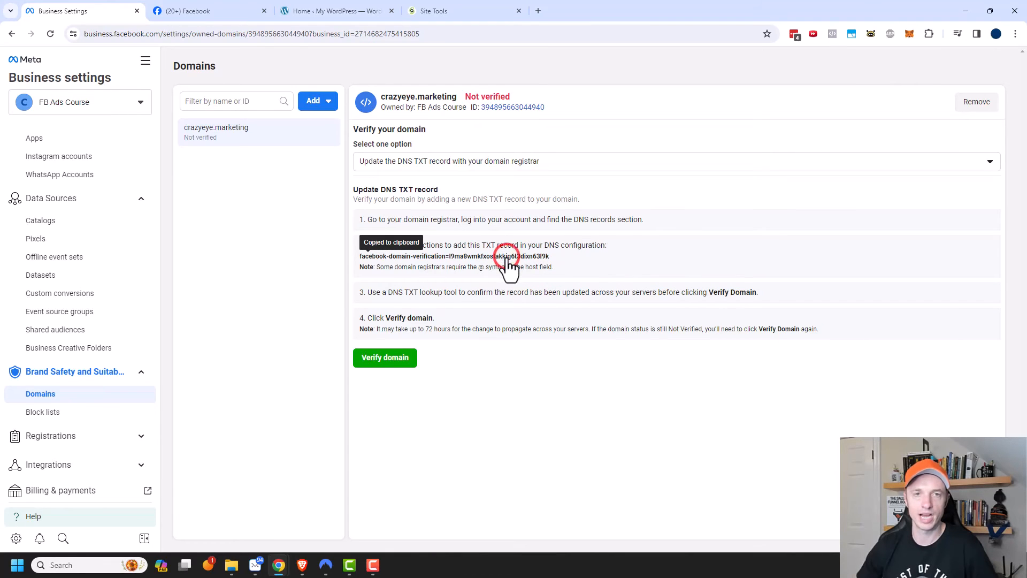
In SiteGround's DNS Zone Editor, fill in a TXT record with name @ and the copied Facebook domain verification token as its value
click(458, 10)
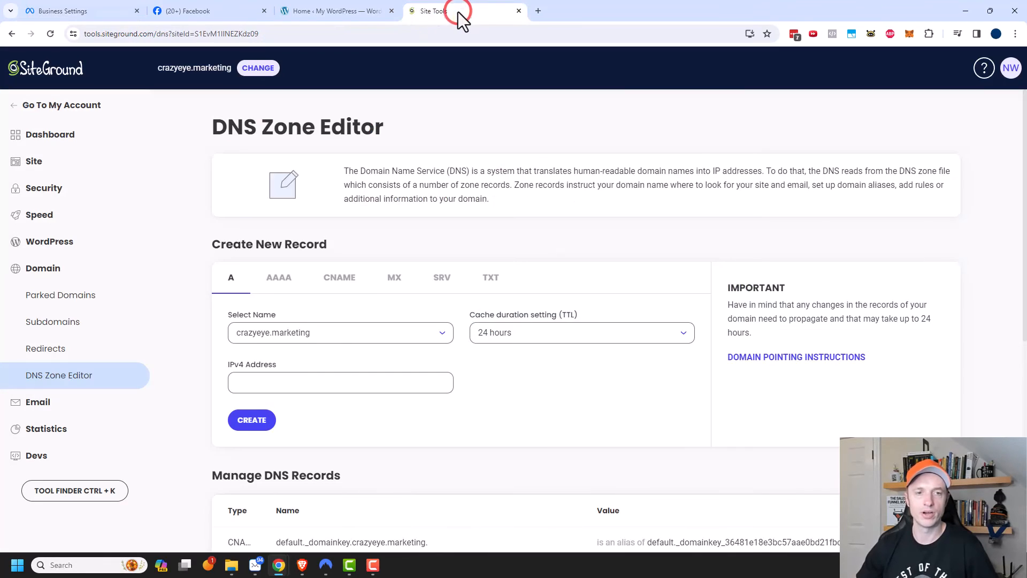
click(491, 284)
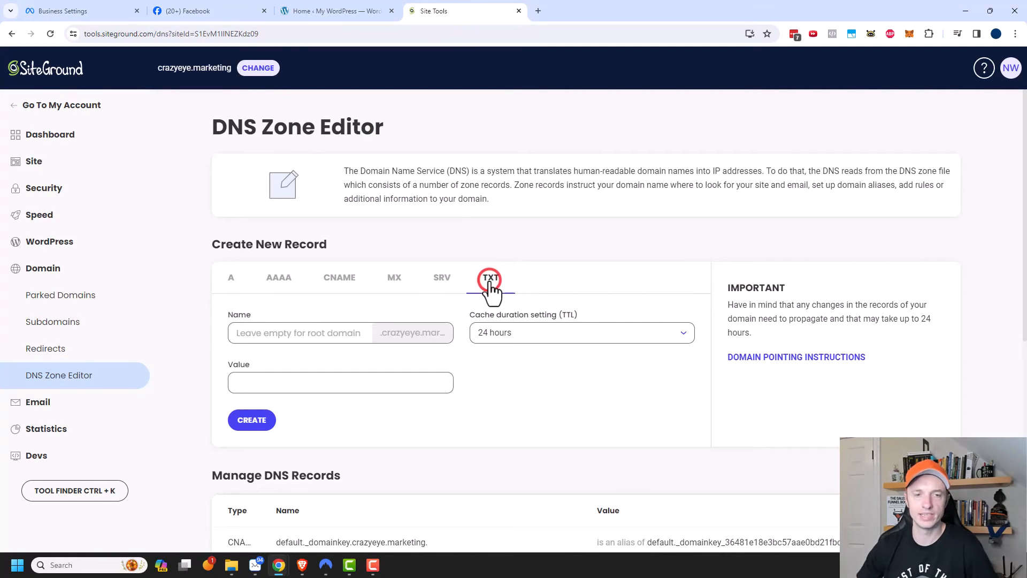
scroll(481, 283, down, 1)
click(324, 283)
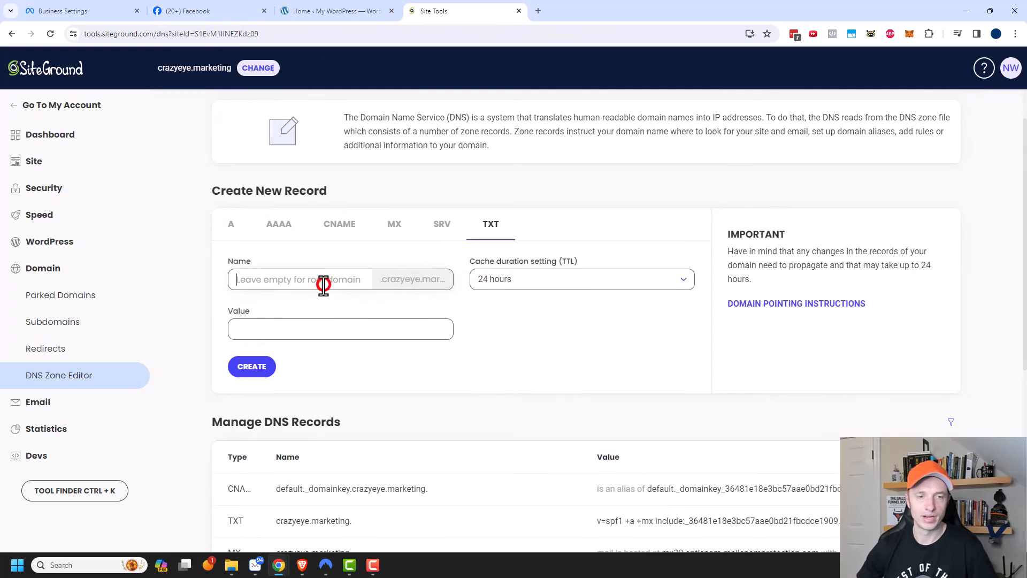
text(@)
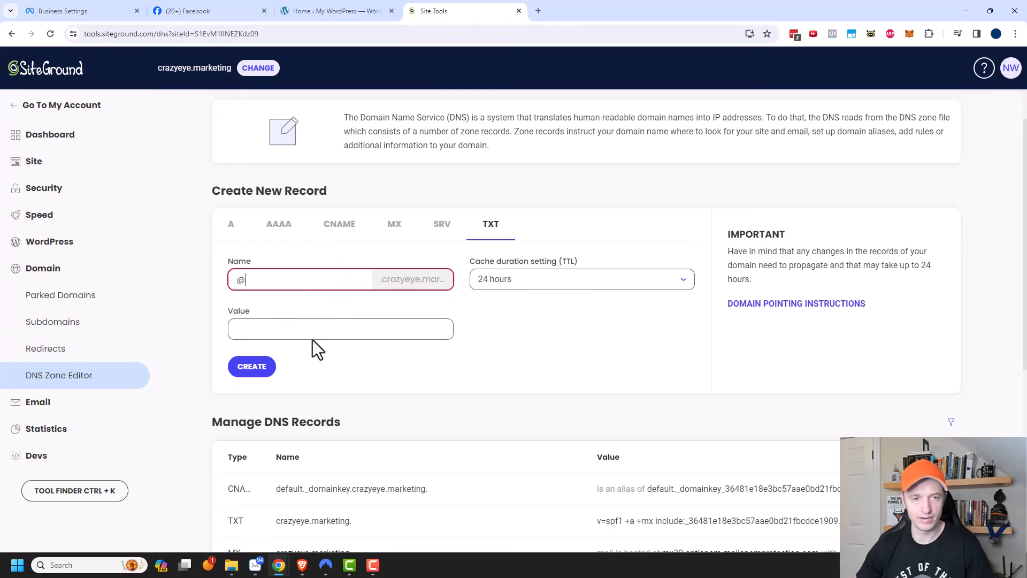
click(314, 329)
text(facebook-domain-verification=l9ma8wmkfxostakkjg6t3dixn63l9k)
click(399, 353)
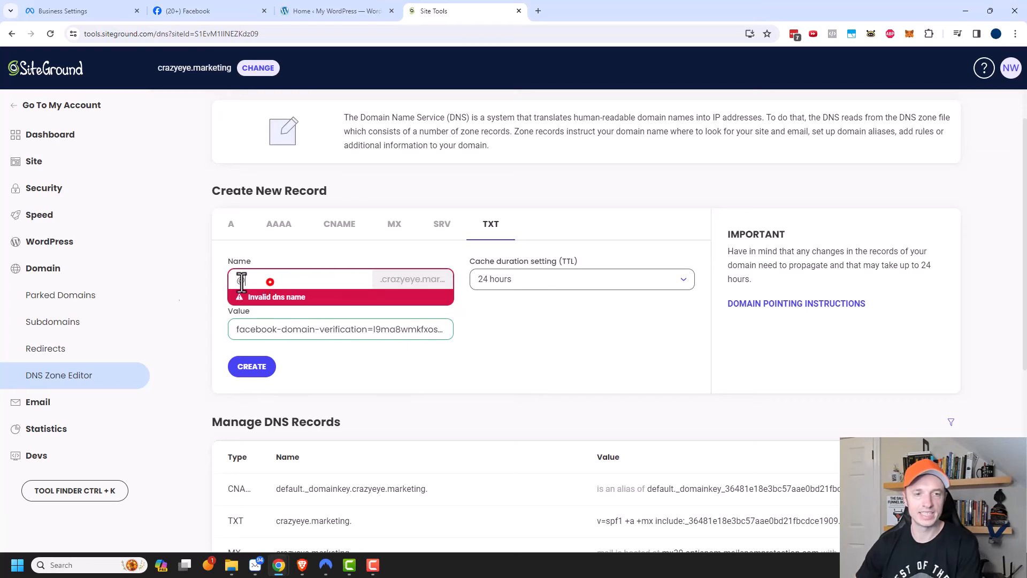
Clear the TXT record's name so it applies to the root domain, and create the record
click(267, 281)
key(BackSpace)
click(354, 357)
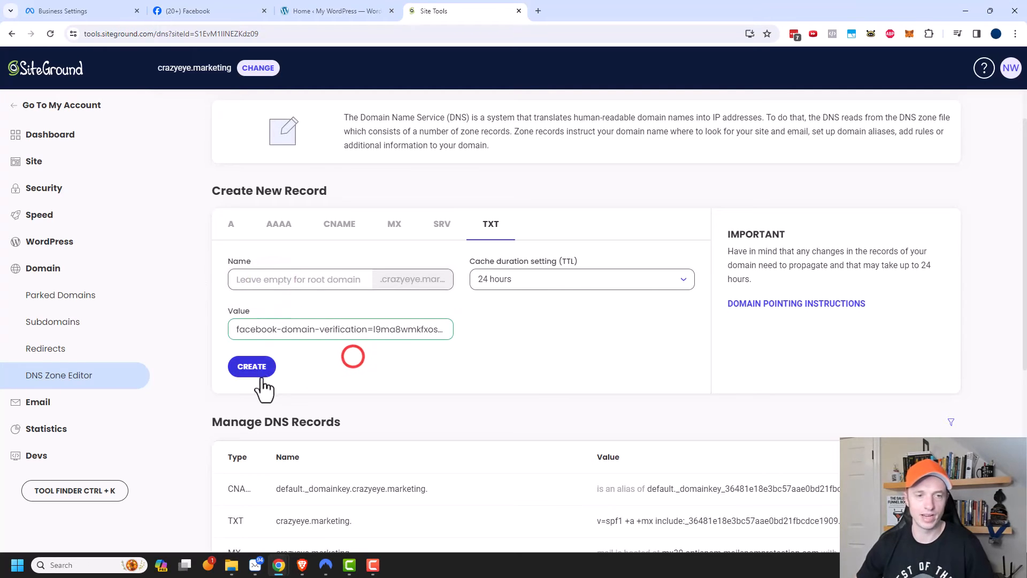
click(257, 366)
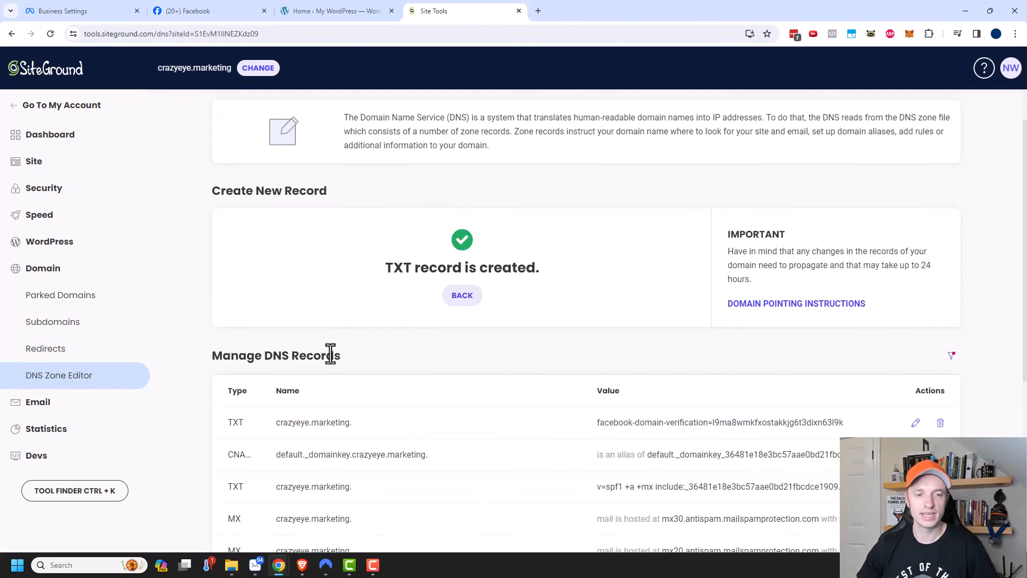
Return to Meta Business settings and verify the crazyeye.marketing domain
click(75, 6)
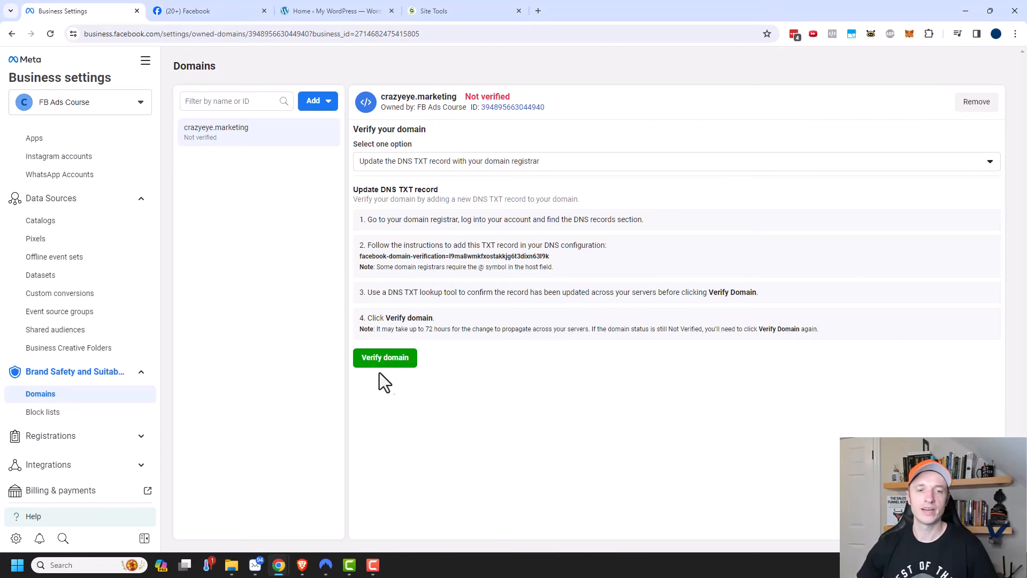
click(394, 361)
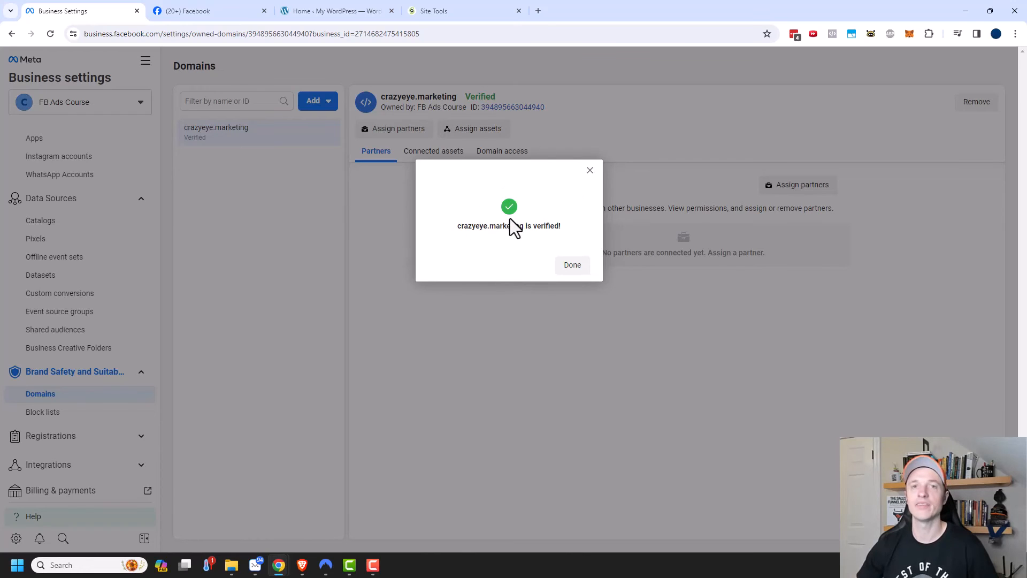
click(571, 266)
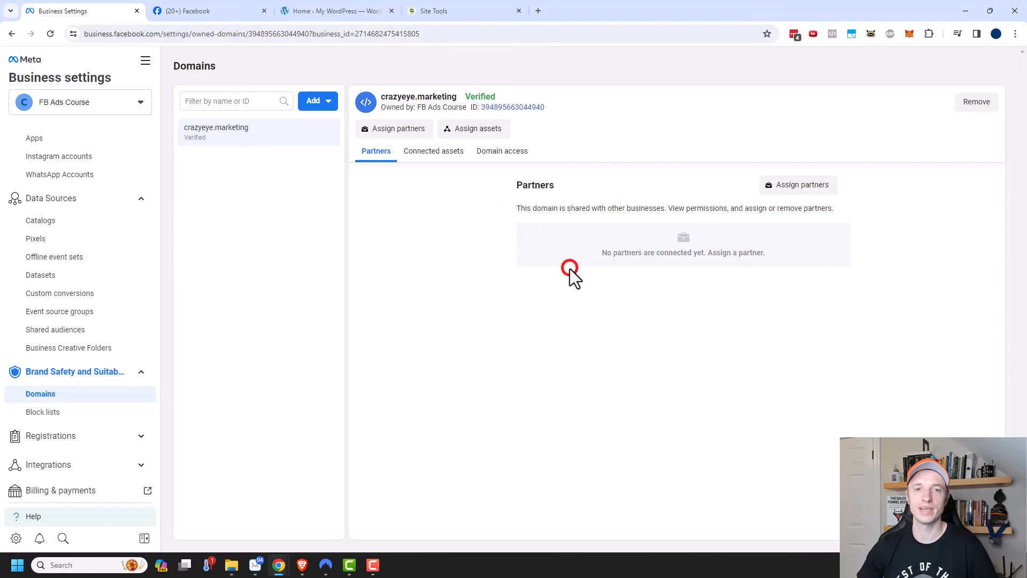
Assign the CEM Training page as a connected asset of the crazyeye.marketing domain
click(437, 154)
click(803, 188)
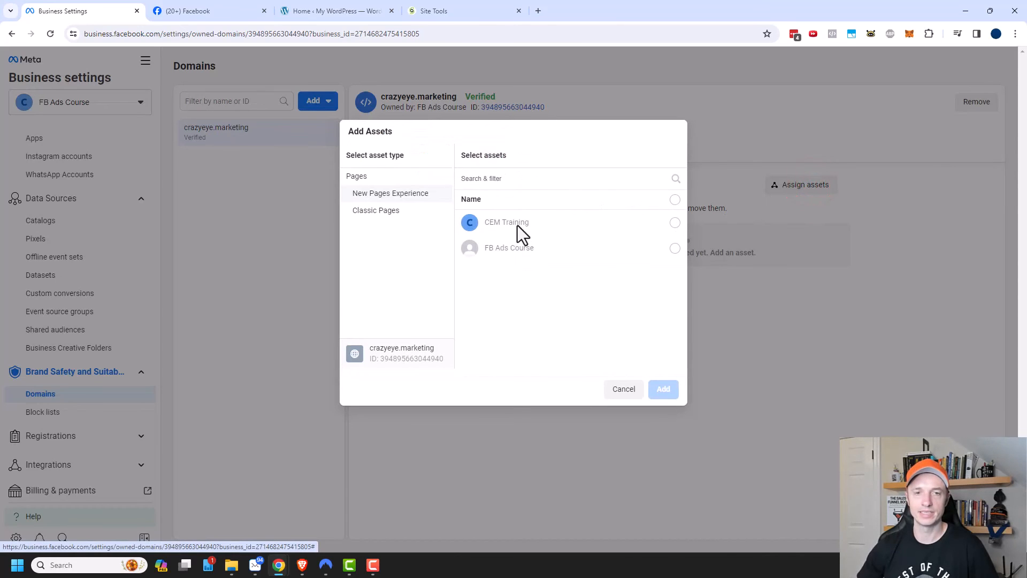
click(675, 224)
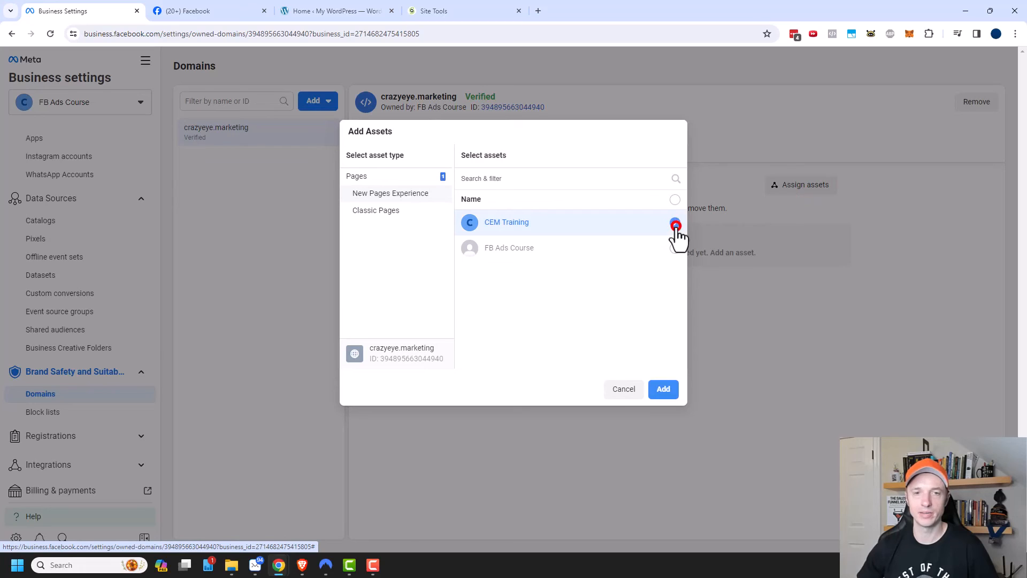
click(671, 389)
click(589, 260)
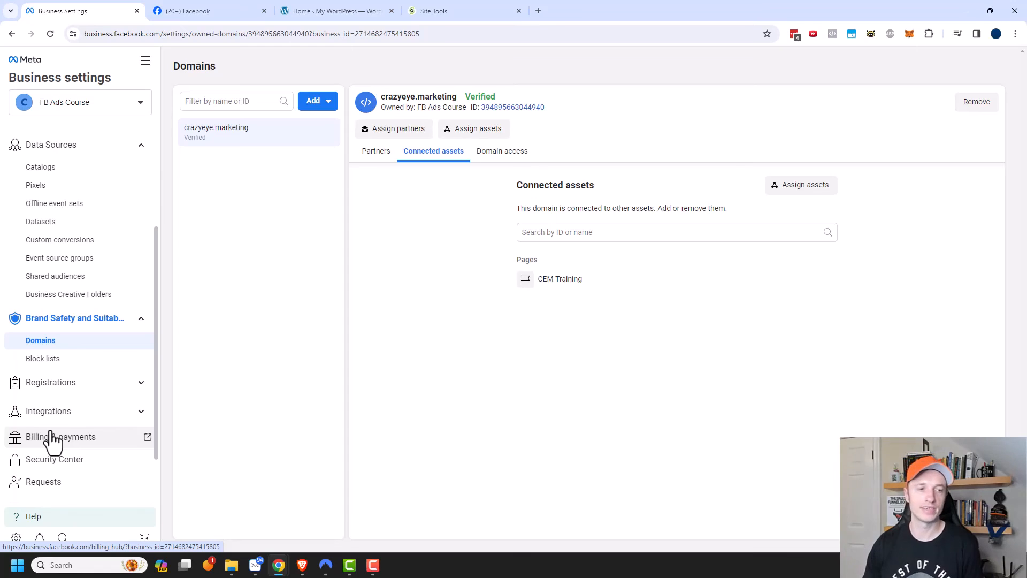
Review the FB Ads Course business information, including its business details, verification status and business options
scroll(75, 442, down, 1)
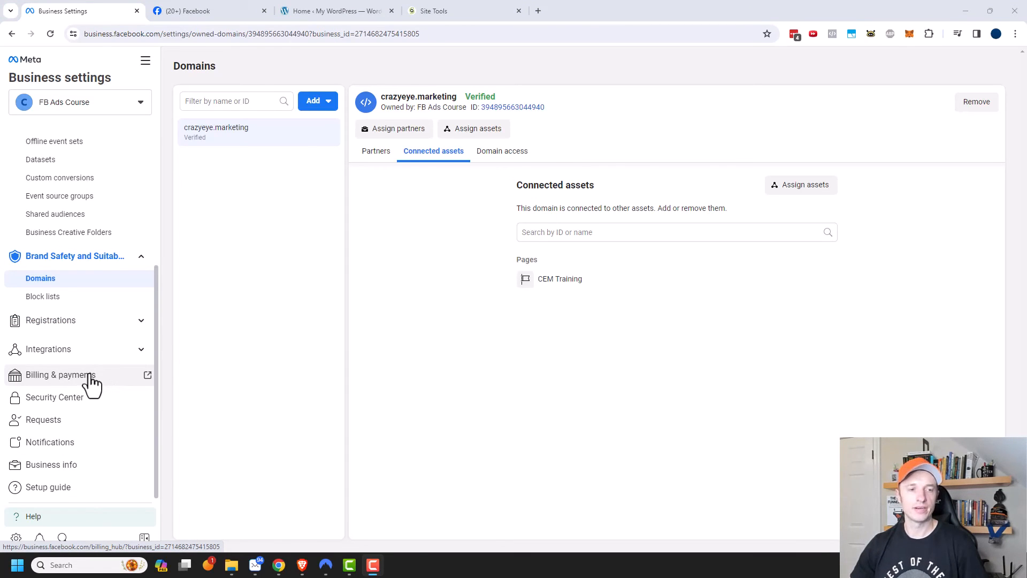
click(62, 468)
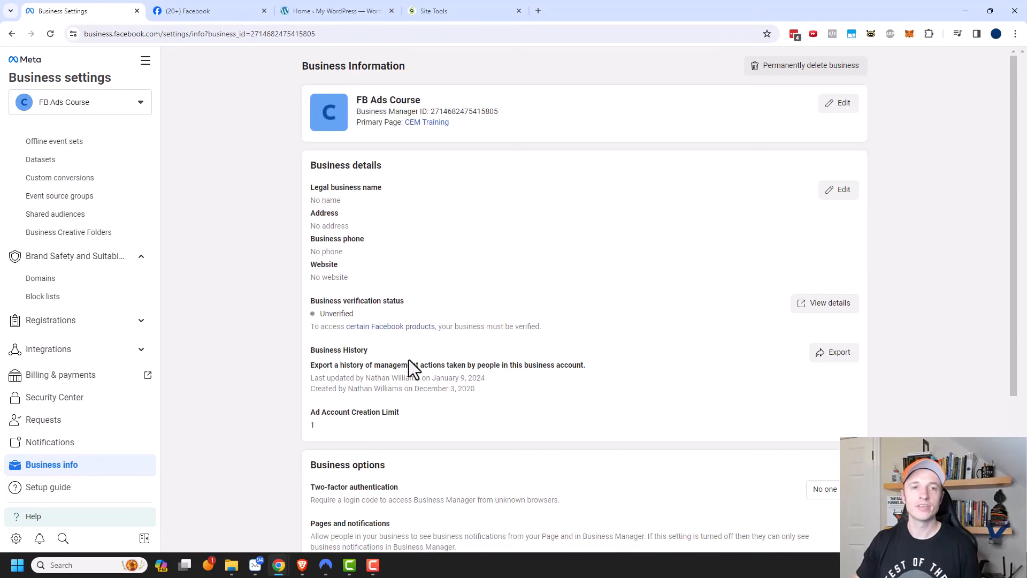
scroll(459, 268, down, 1)
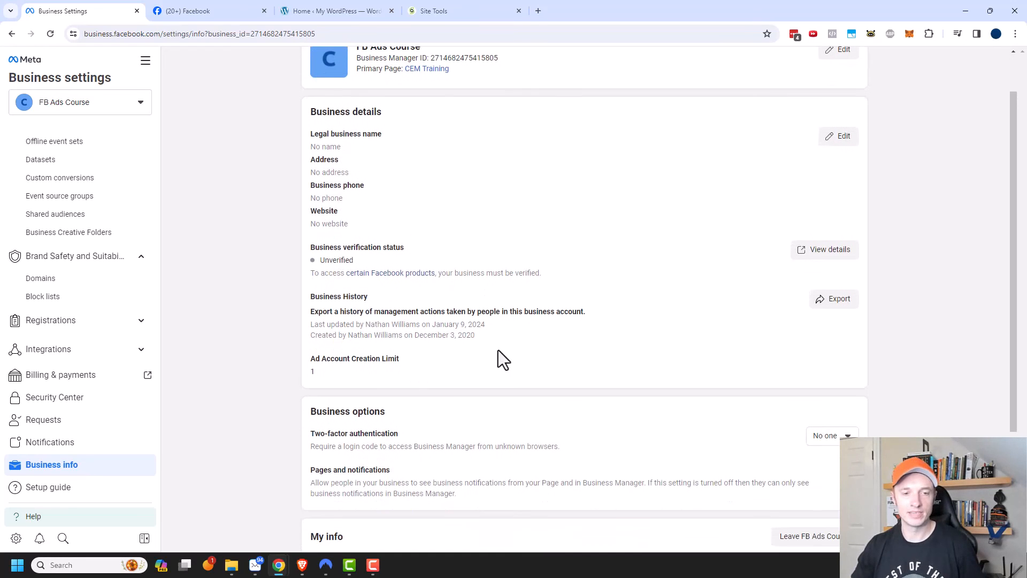
scroll(503, 334, up, 1)
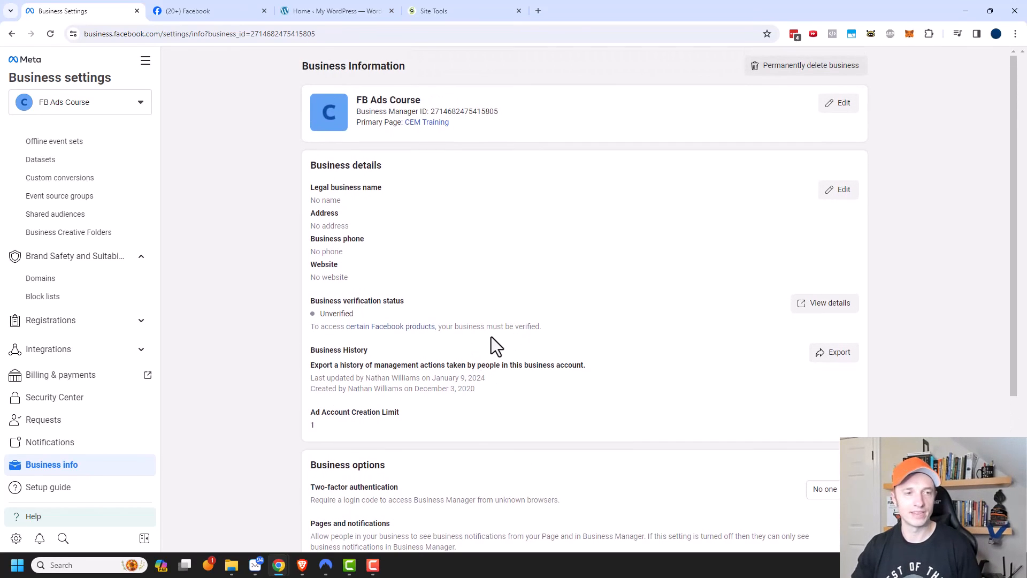
Start a new business asset group organized by separate brands or line of business, and name it CEM Training
scroll(67, 339, up, 1)
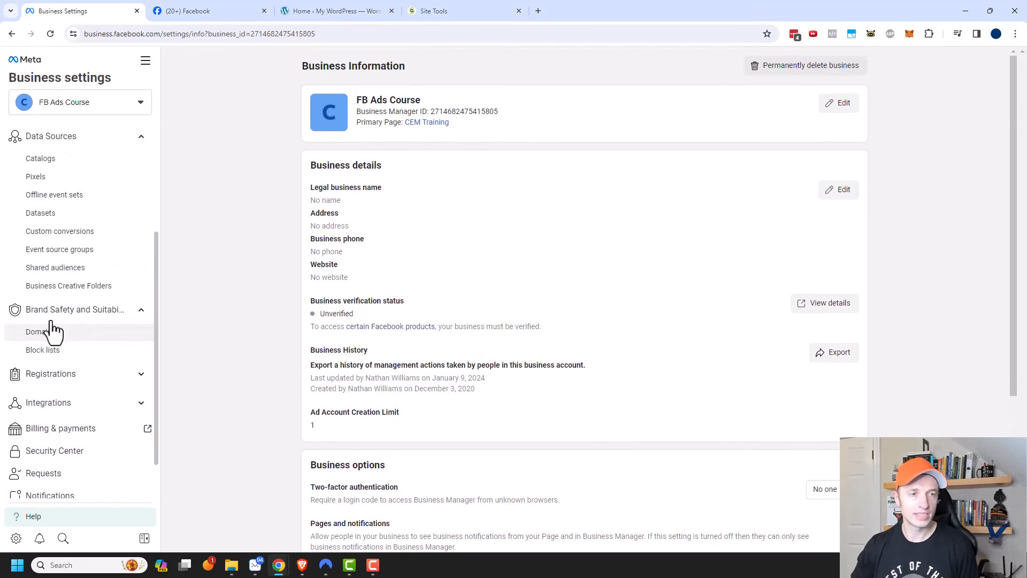
scroll(70, 274, up, 3)
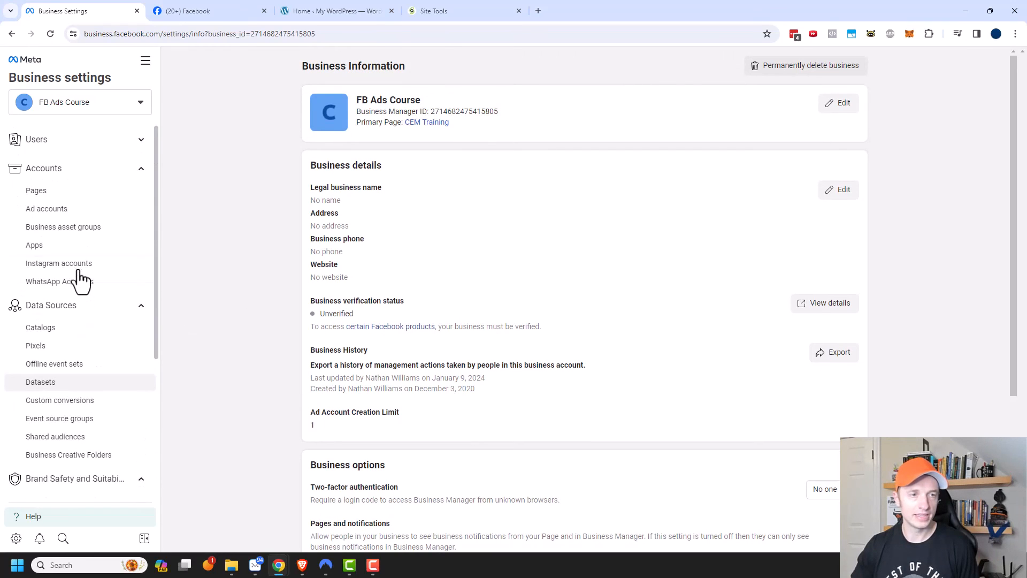
click(83, 228)
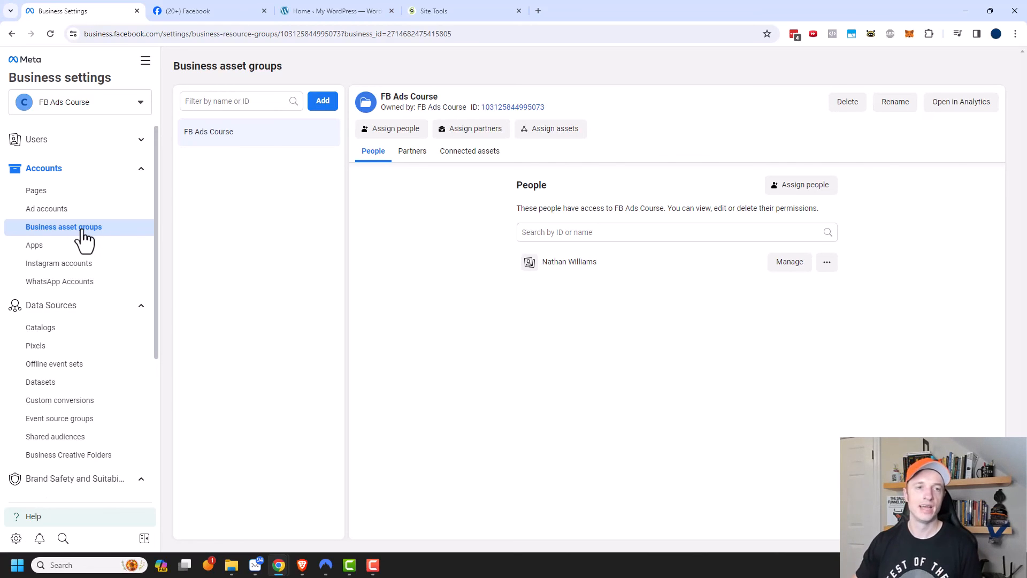
click(322, 102)
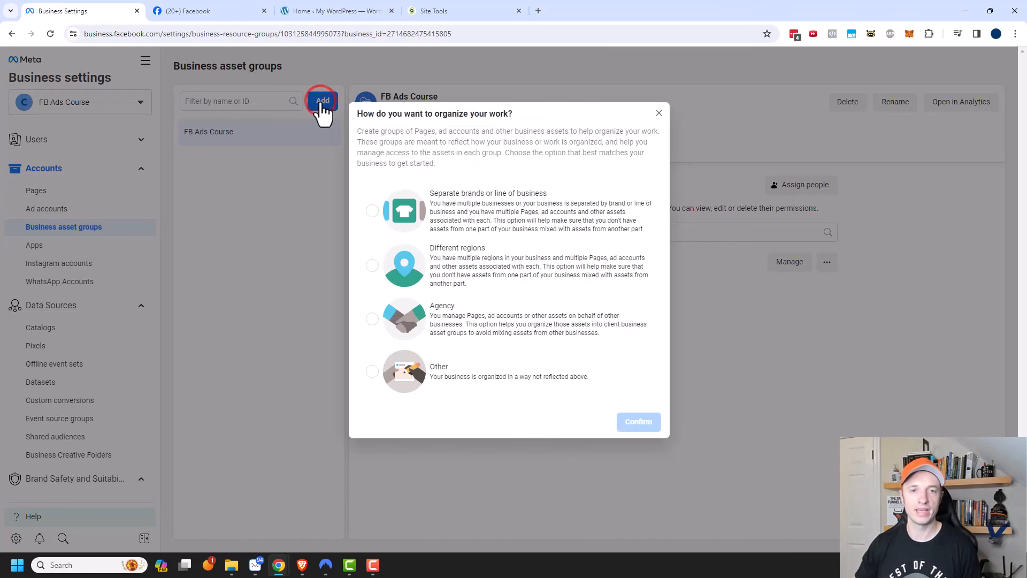
click(487, 206)
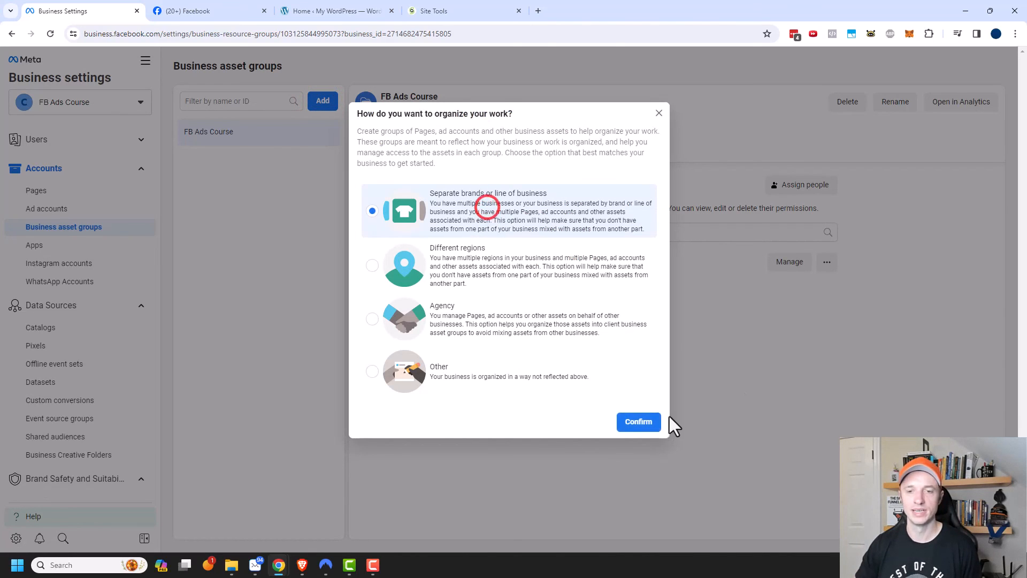
click(638, 424)
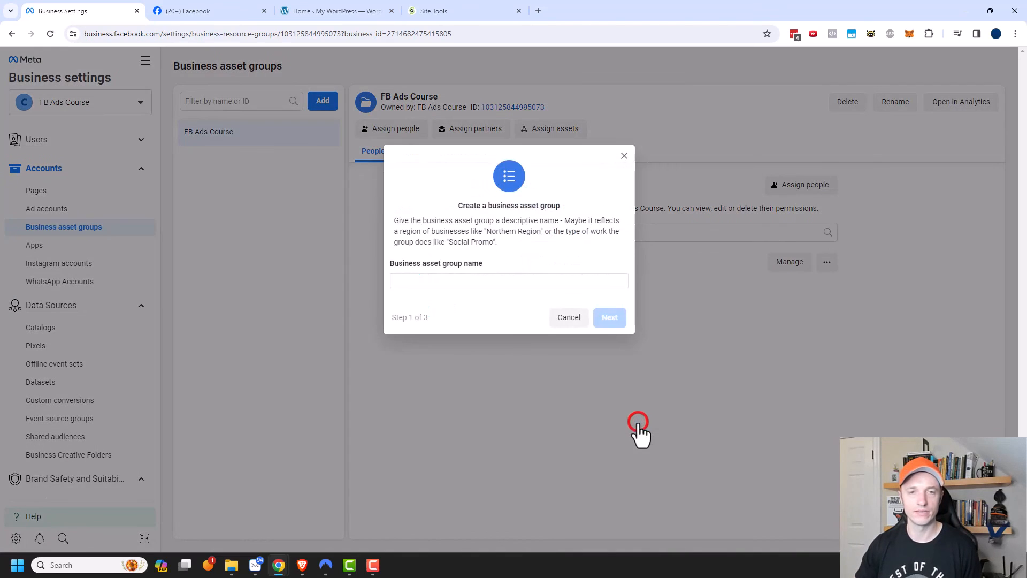
click(501, 285)
text(CE)
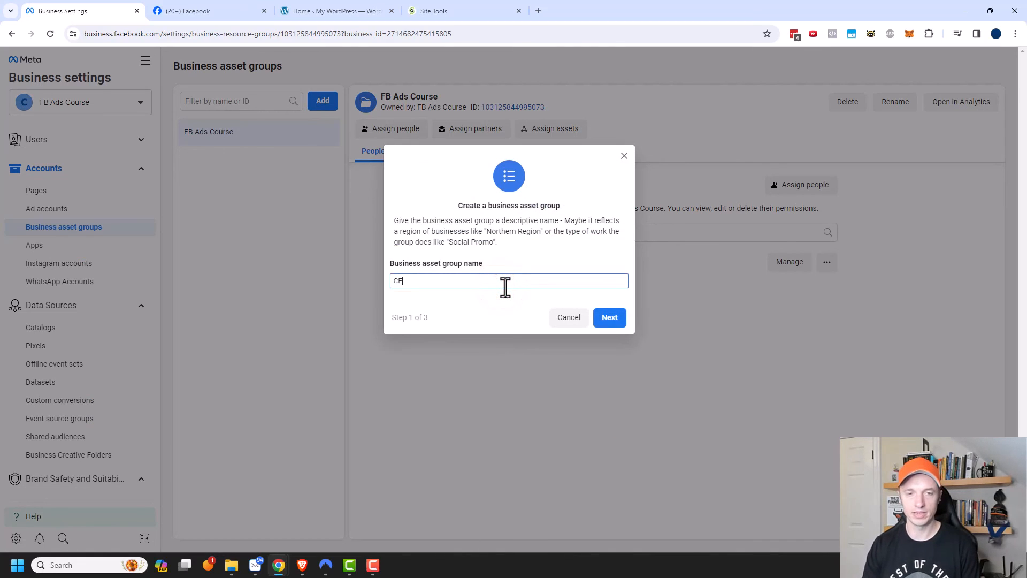
text(M Training)
click(609, 318)
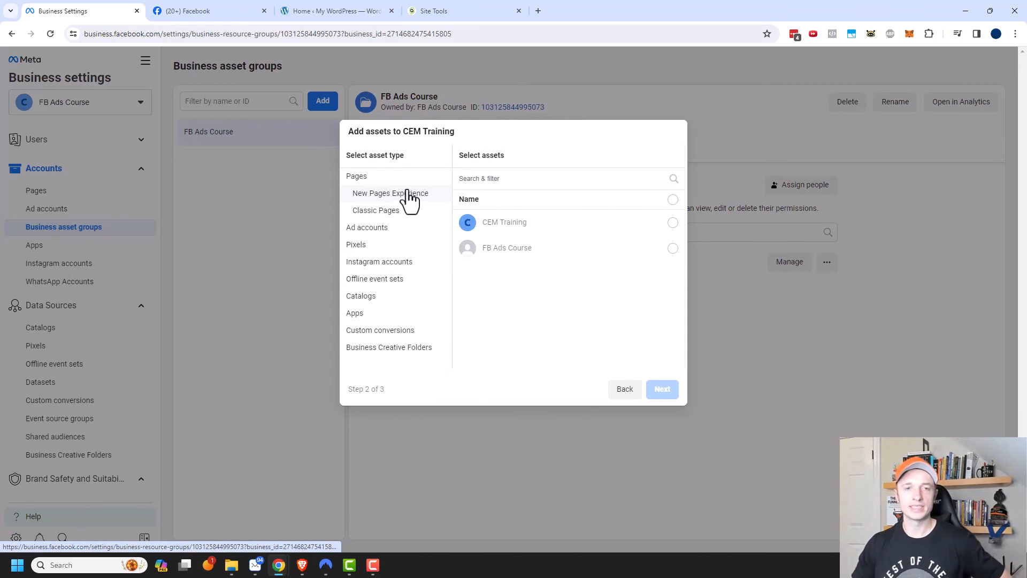
Select the CEM Training page and CEM Training ad account as the group's assets, checking the pixels, Instagram accounts and catalogs too
click(671, 223)
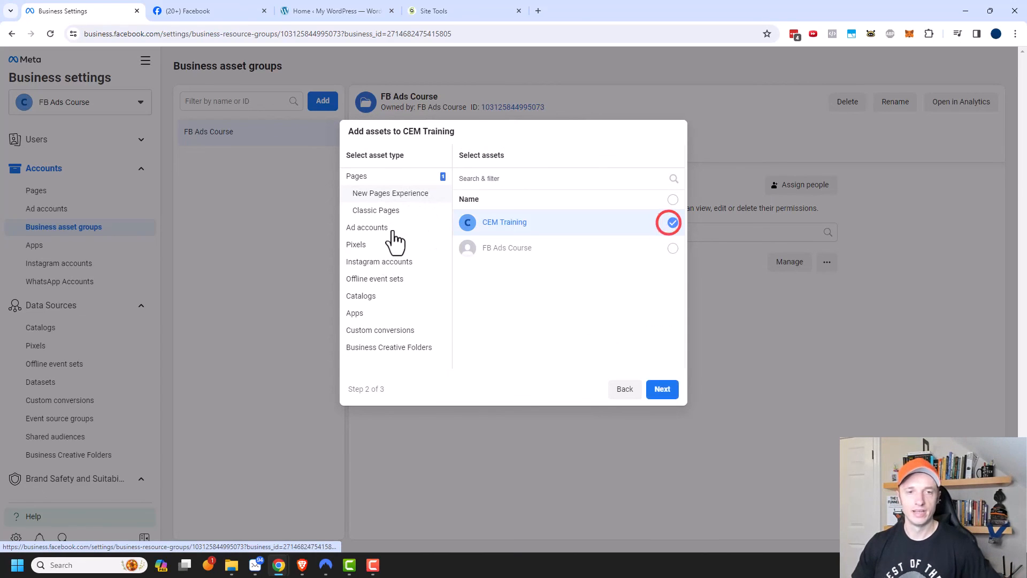
click(383, 229)
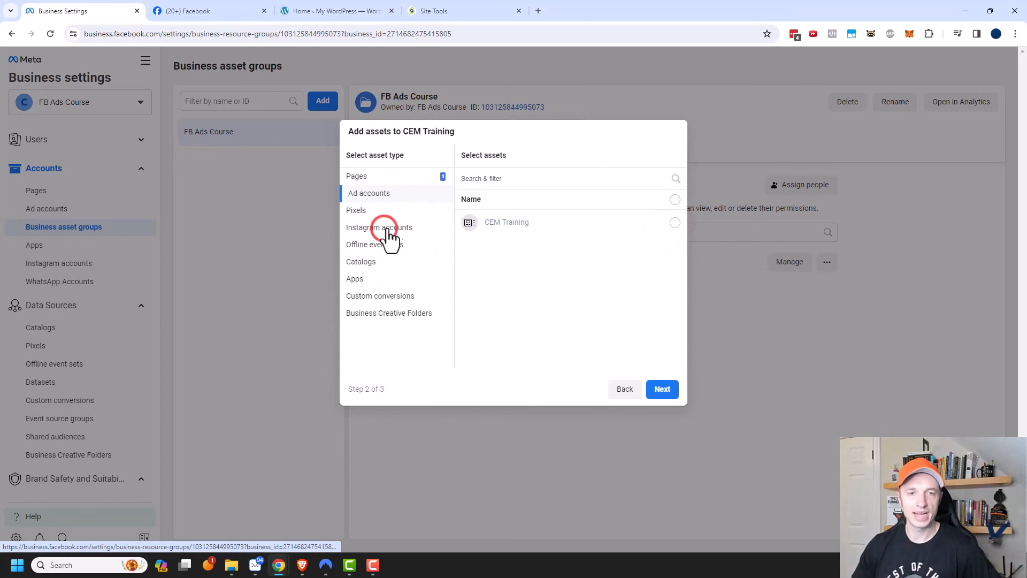
click(675, 225)
click(356, 212)
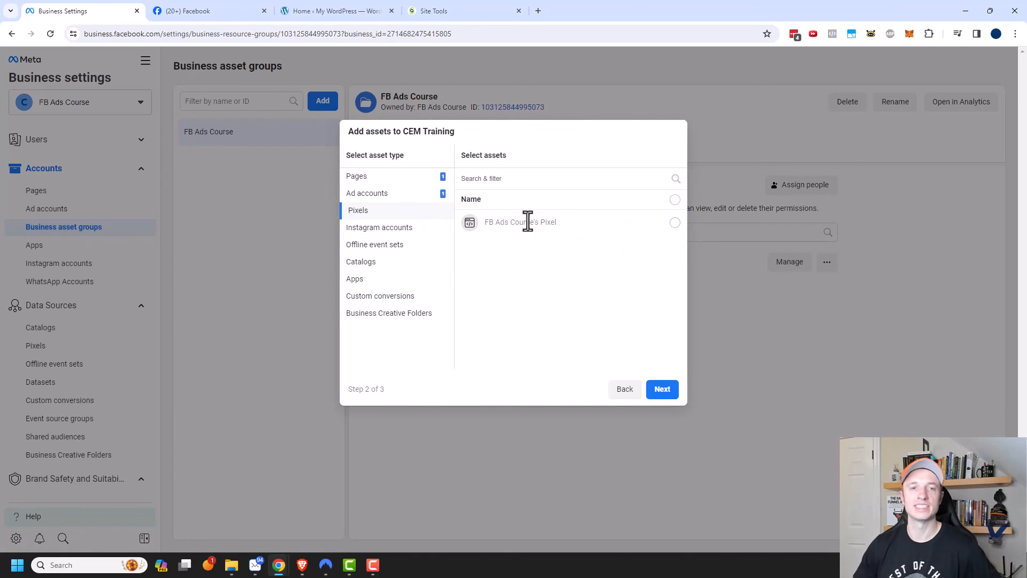
click(383, 225)
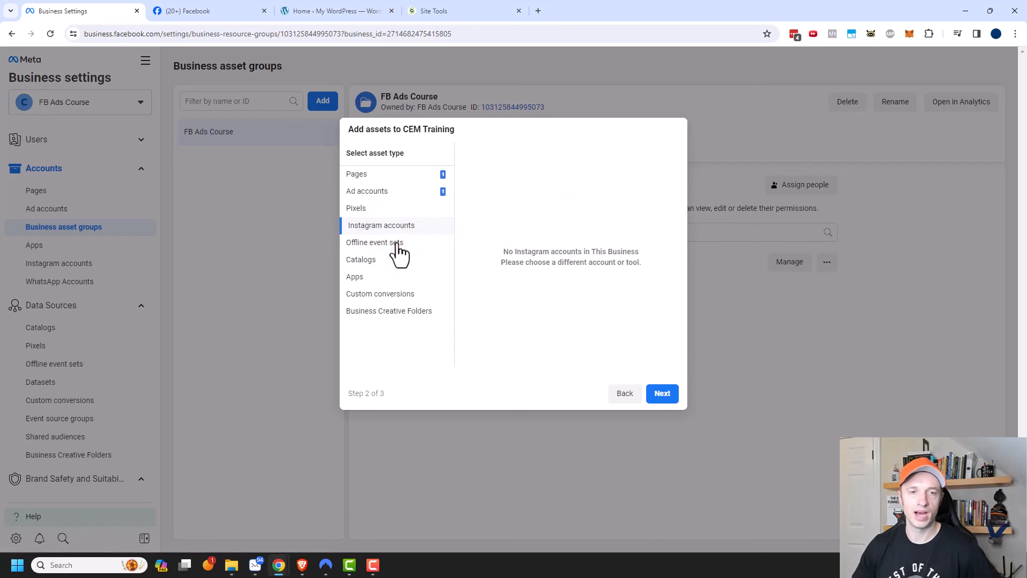
click(368, 262)
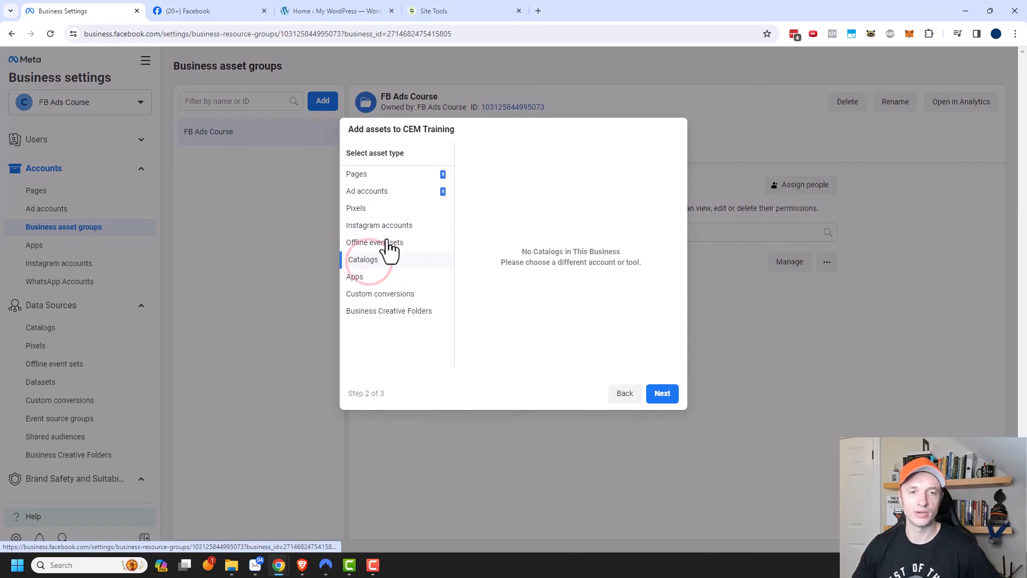
click(662, 394)
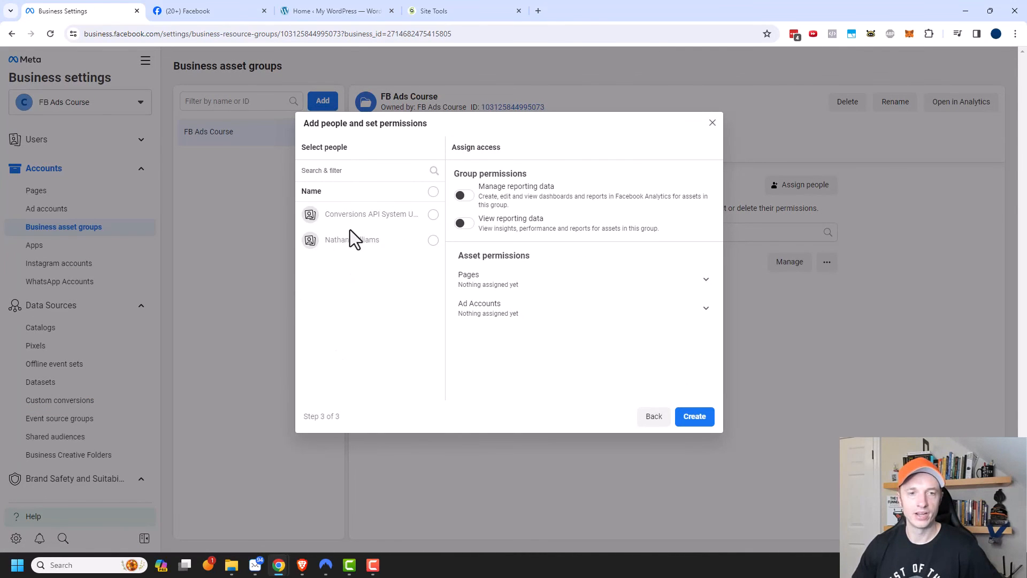
Select the person listed below the Conversions API system user, granting Manage reporting data and full control (Everything) of pages
click(430, 240)
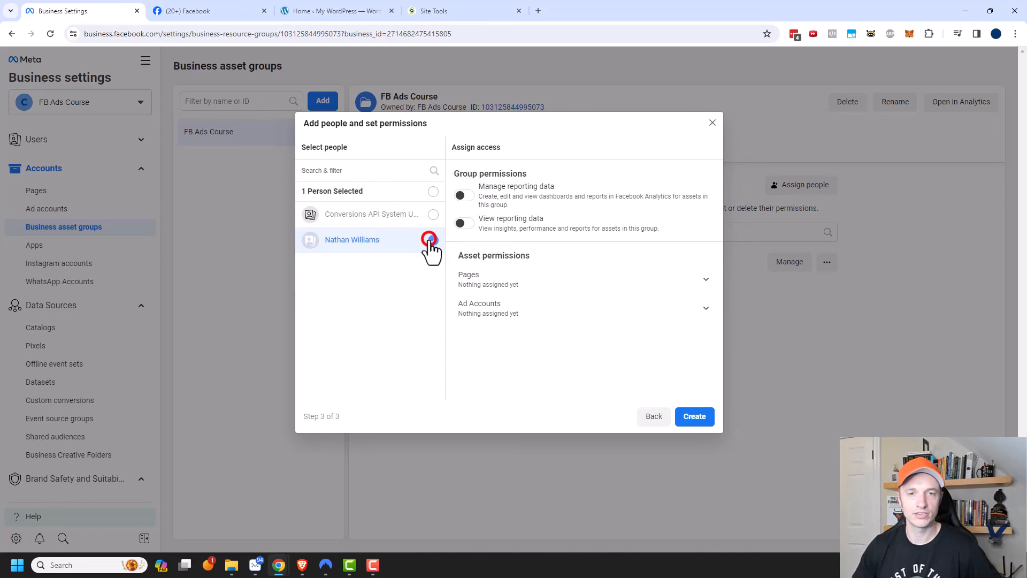
click(463, 195)
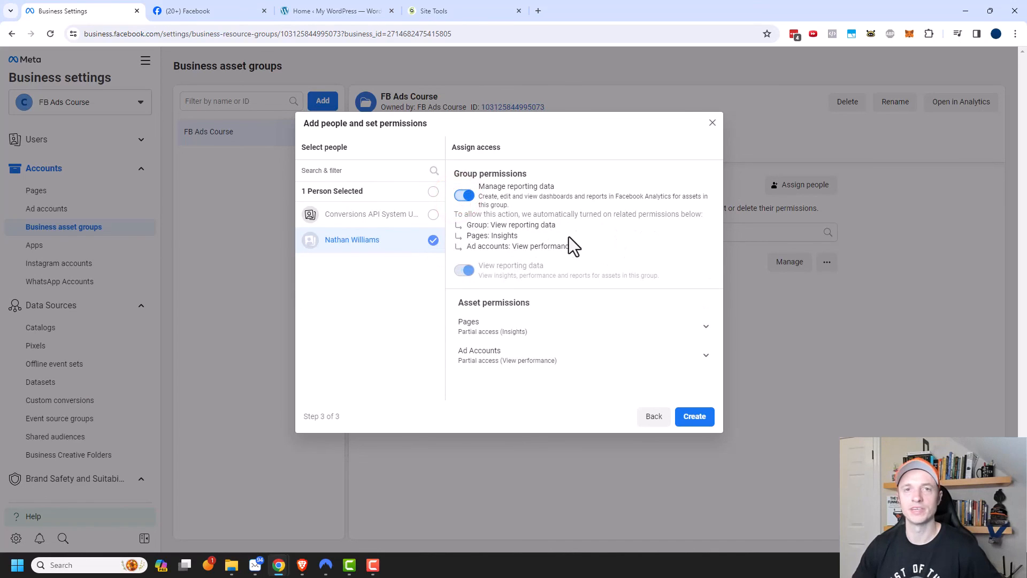
click(704, 325)
scroll(701, 332, down, 4)
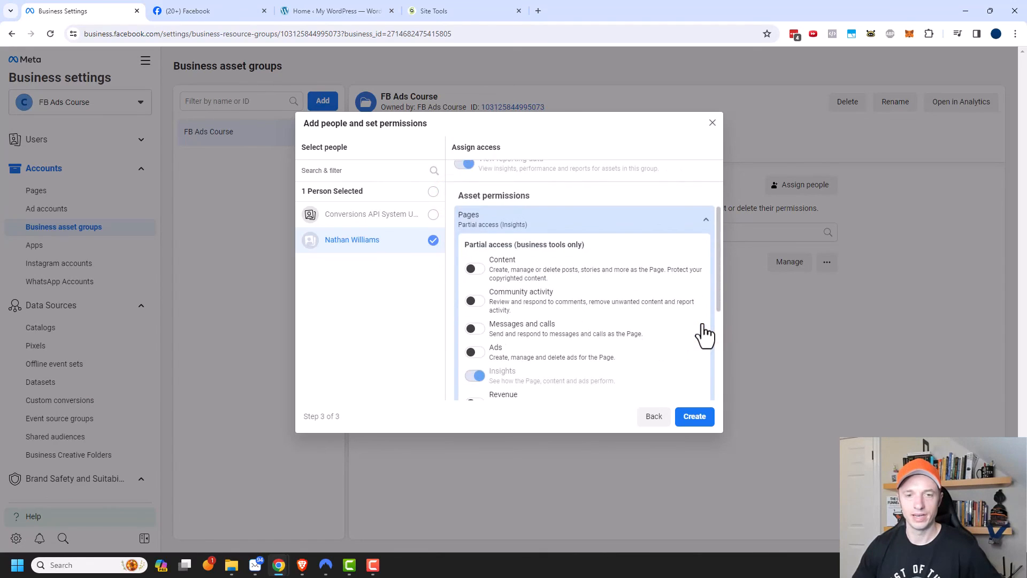
scroll(682, 327, down, 1)
click(485, 346)
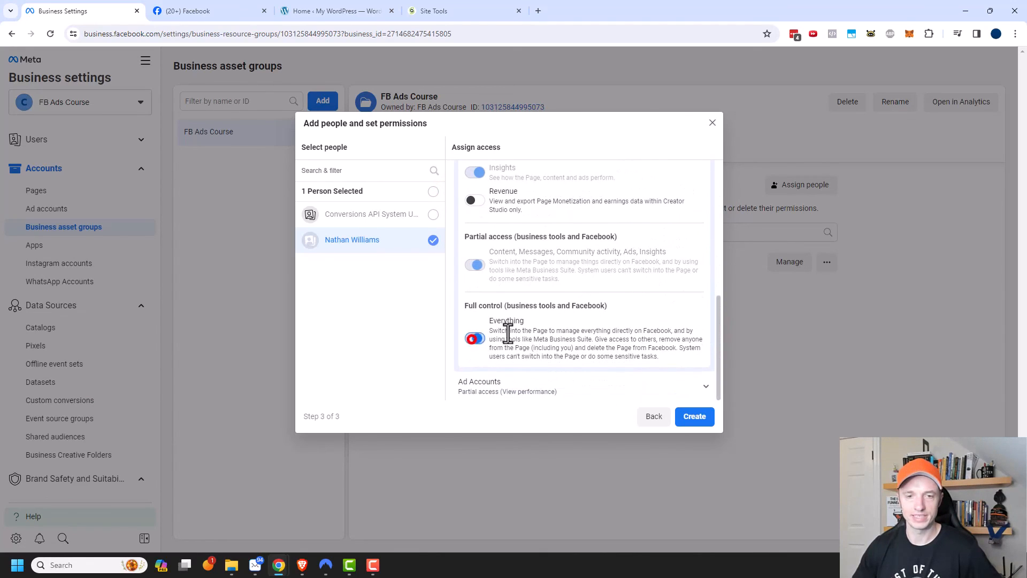
Grant the selected person full control of ad accounts with Manage ad accounts, and create the business asset group
click(685, 385)
scroll(554, 351, down, 1)
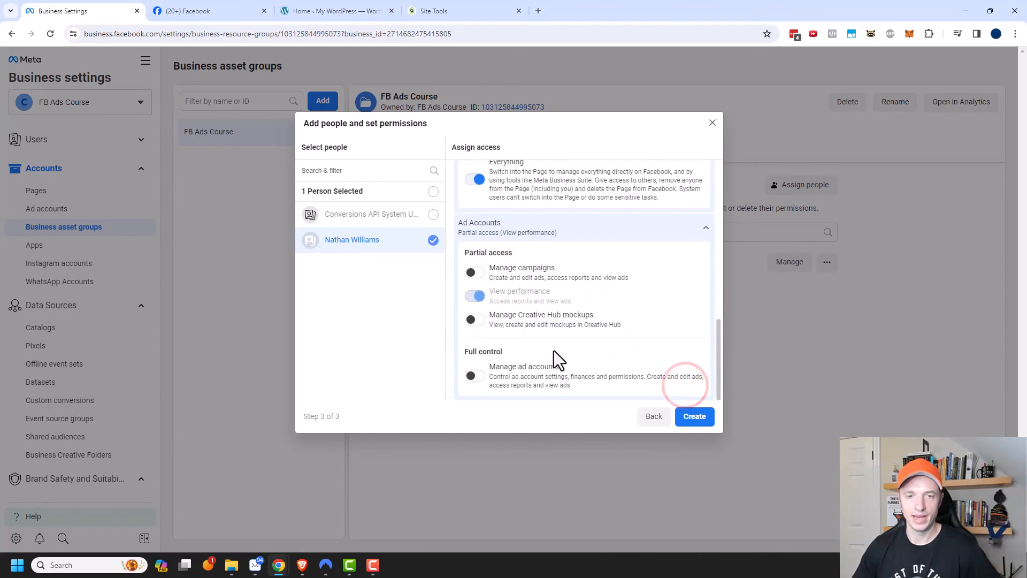
click(474, 376)
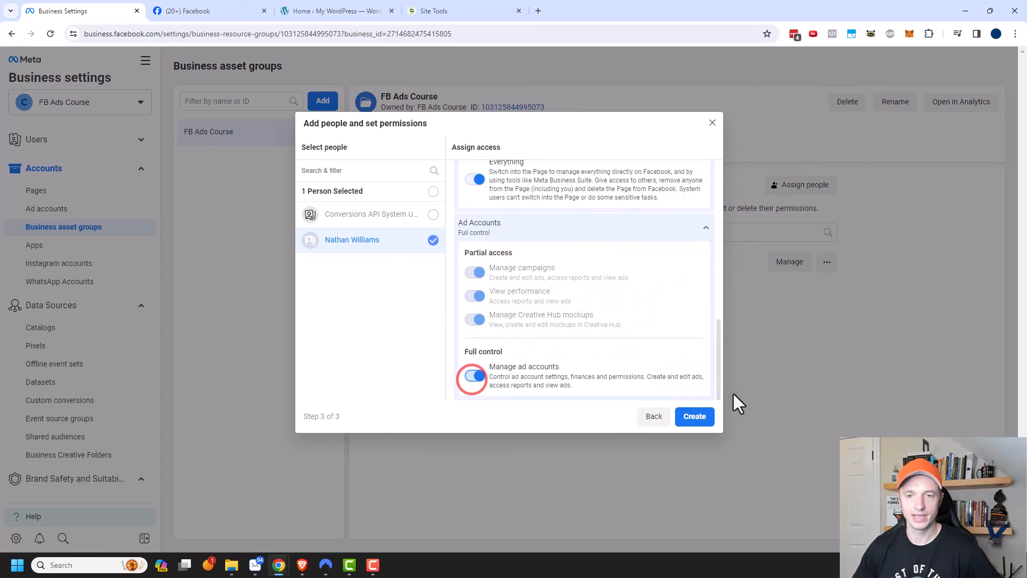
click(695, 416)
click(648, 334)
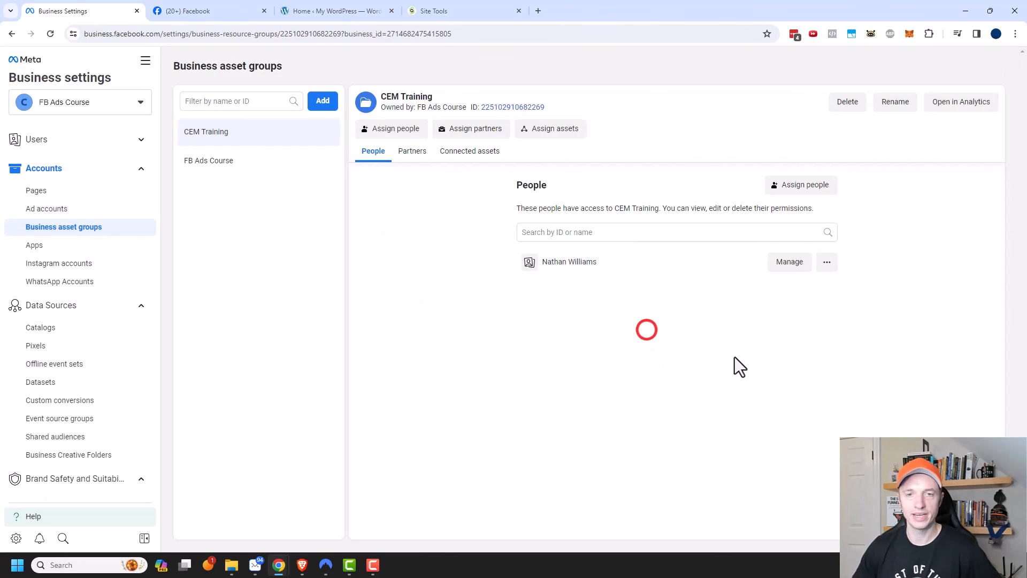